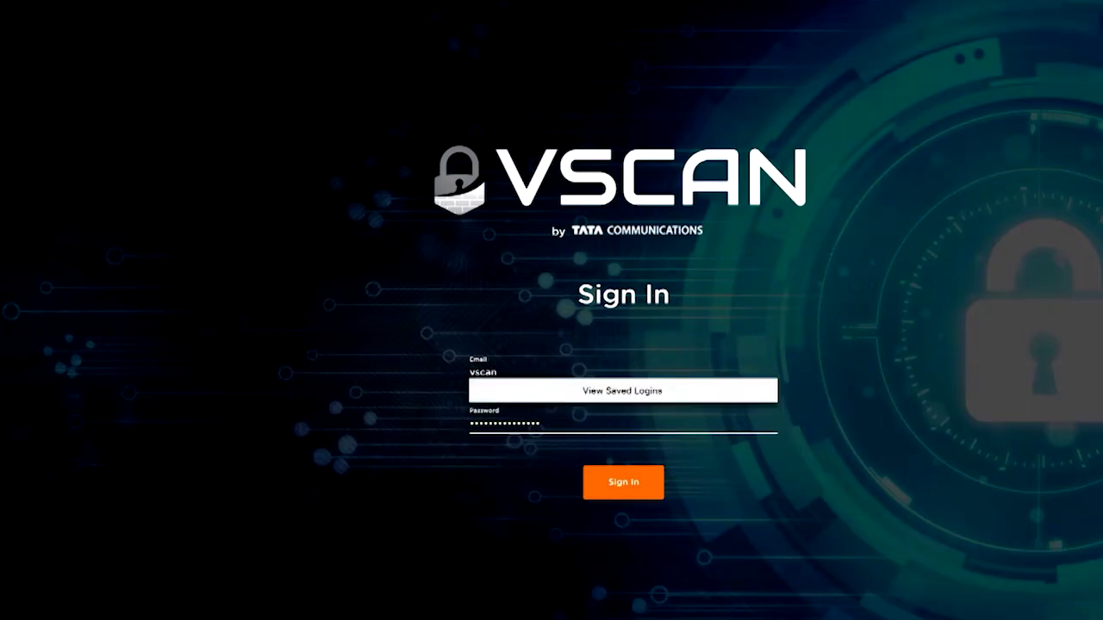
# Sign in to VSCAN with the demo account's e-mail address and password
pyautogui.write('@')
pyautogui.press('BackSpace')
pyautogui.press('BackSpace')
pyautogui.press('BackSpace')
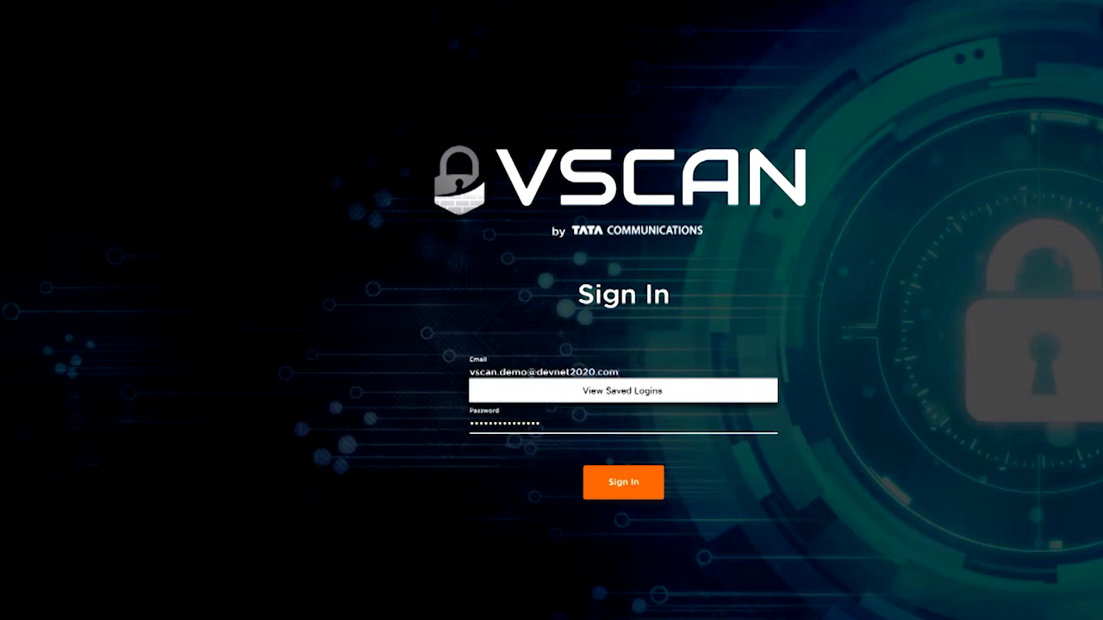
pyautogui.press('Tab')
pyautogui.write('••••••••••')
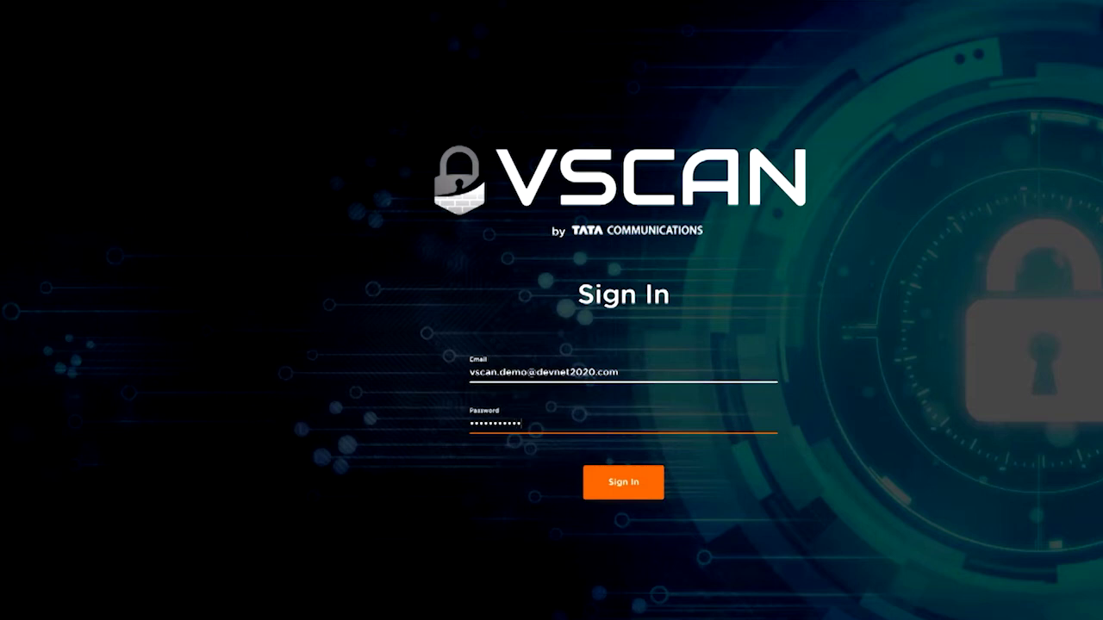
pyautogui.press('Return')
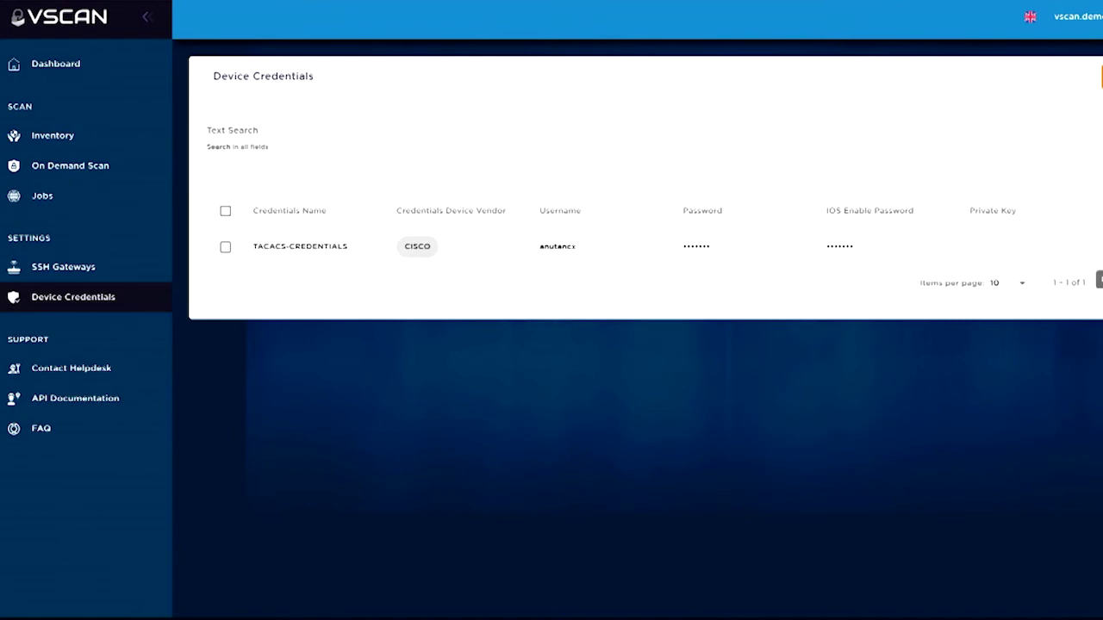
# Inspect TACACS-CREDENTIALS, then successfully test SSH connectivity of the ANUTA-AGENT-PUNE gateway
pyautogui.click(1101, 243)
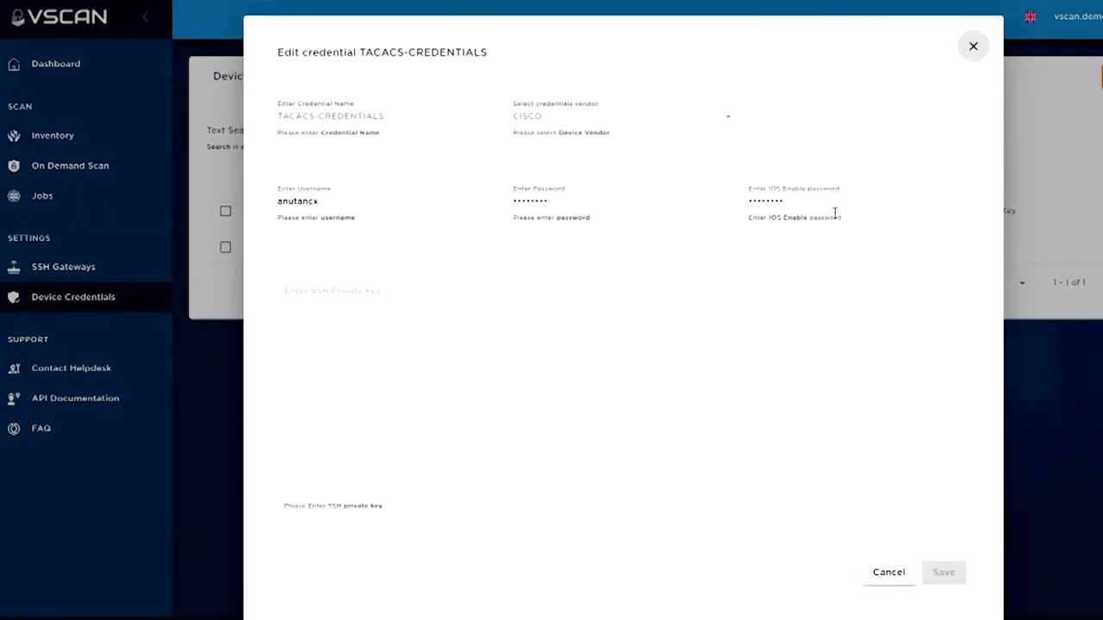
pyautogui.click(966, 59)
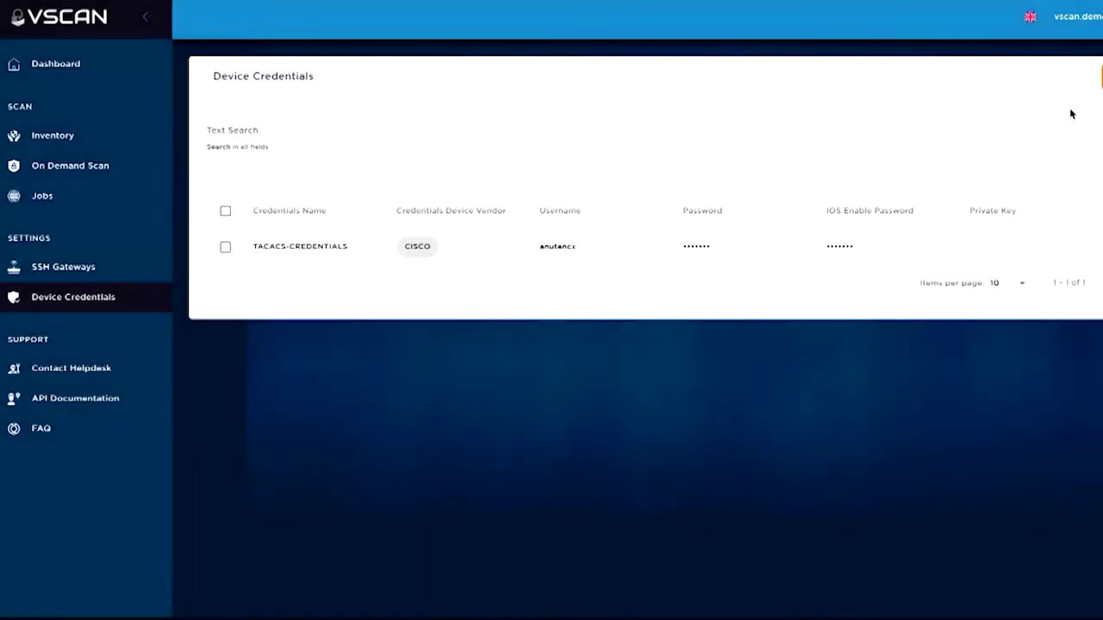
pyautogui.click(135, 269)
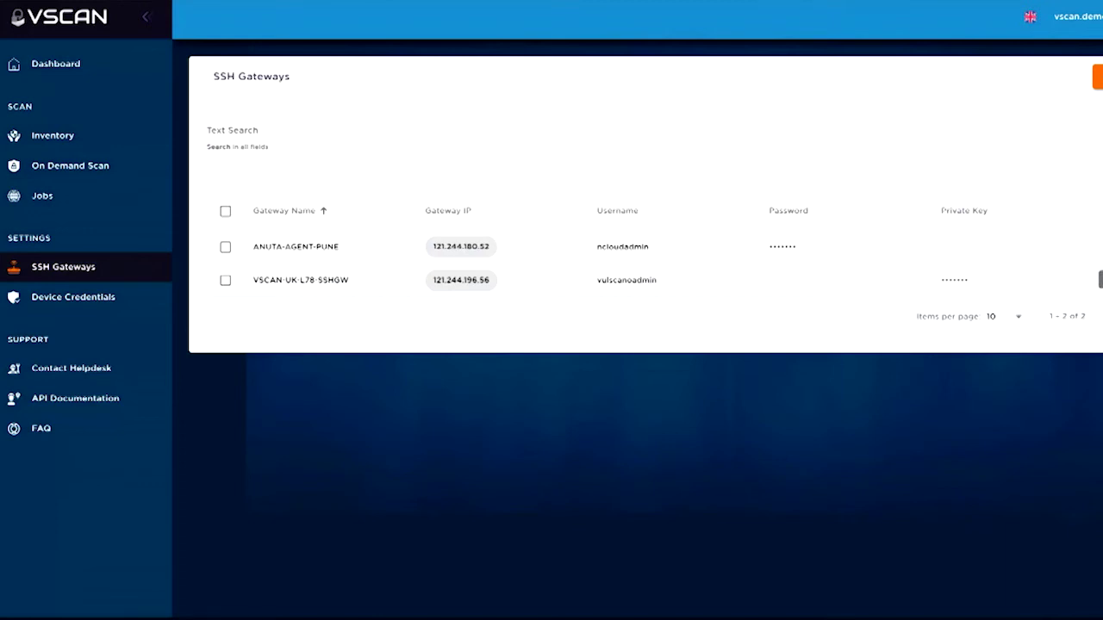
pyautogui.click(1100, 280)
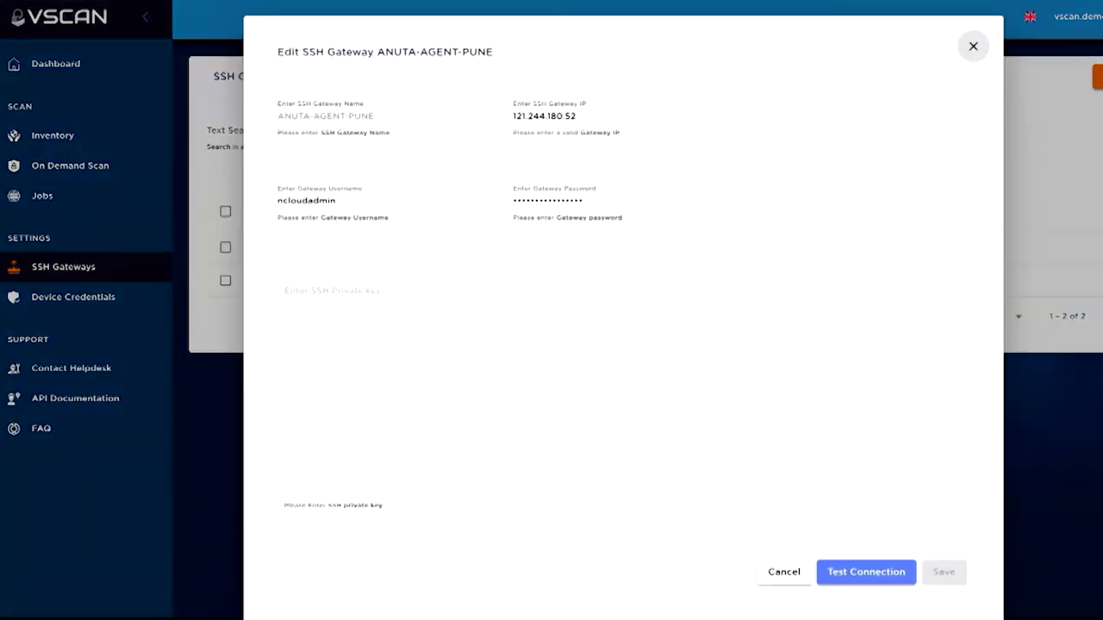
pyautogui.click(847, 573)
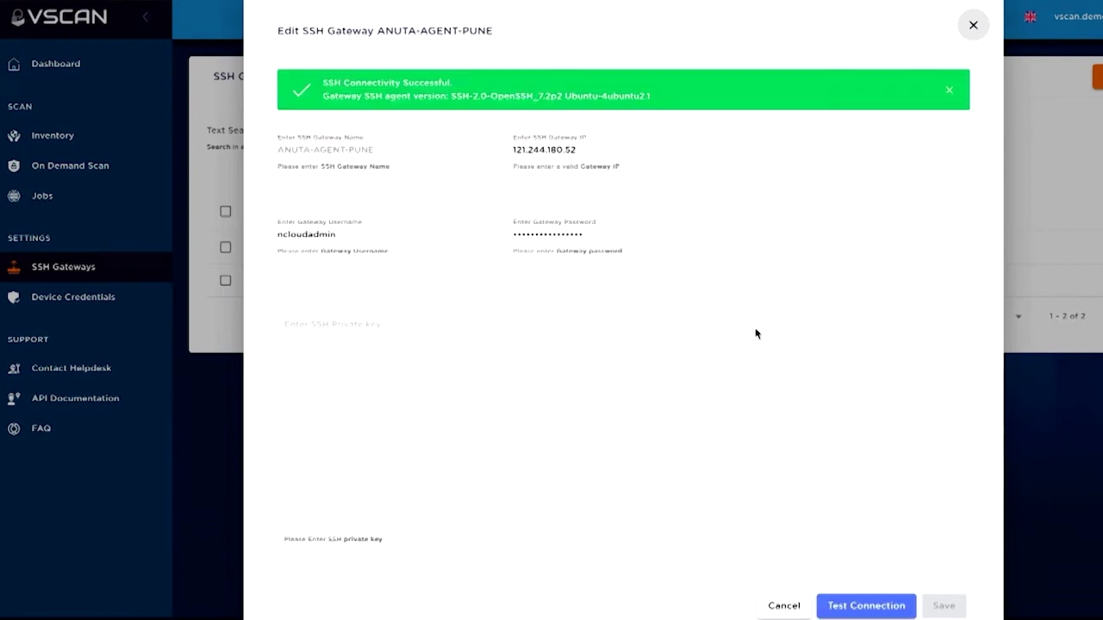
pyautogui.click(973, 26)
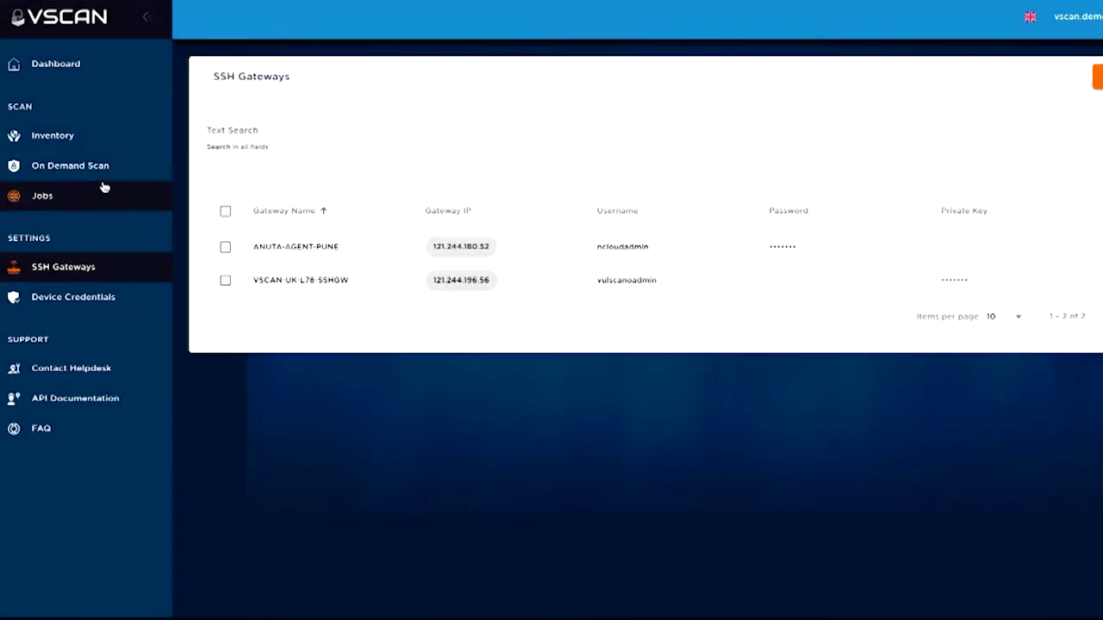
# Start an on-demand scan with a single device, Router1 at 10.1.1.1
pyautogui.click(107, 176)
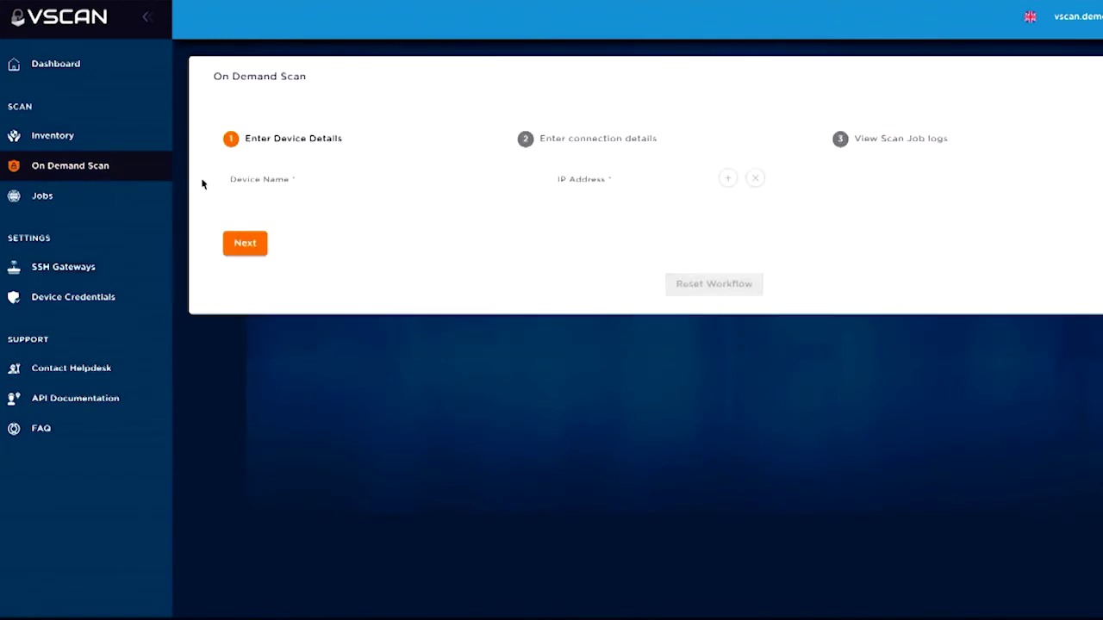
pyautogui.click(247, 180)
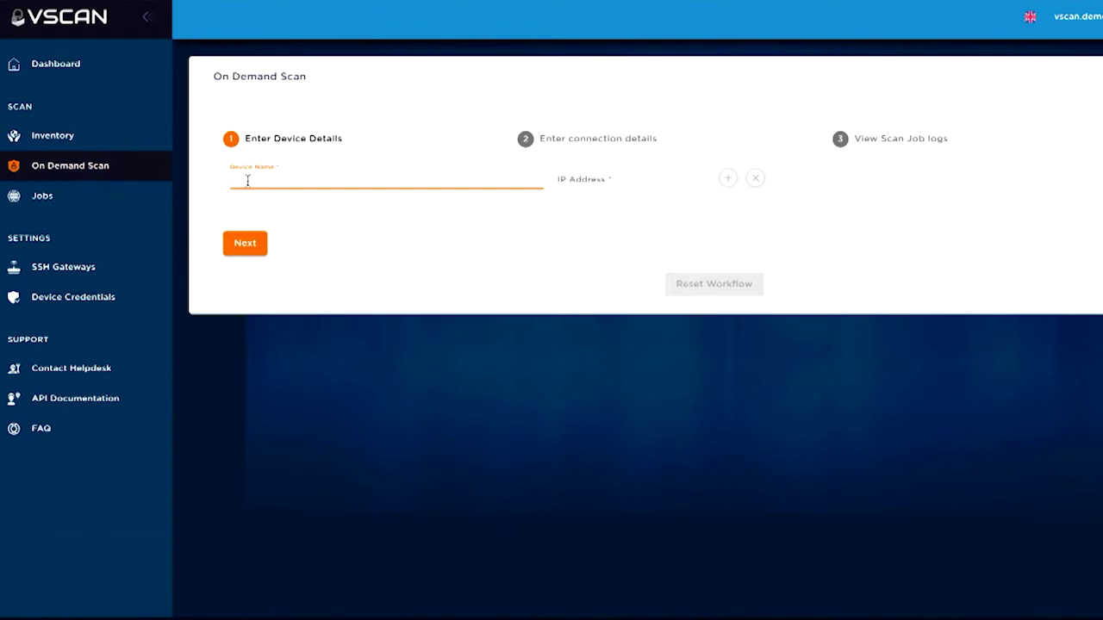
pyautogui.write('Router1')
pyautogui.click(631, 179)
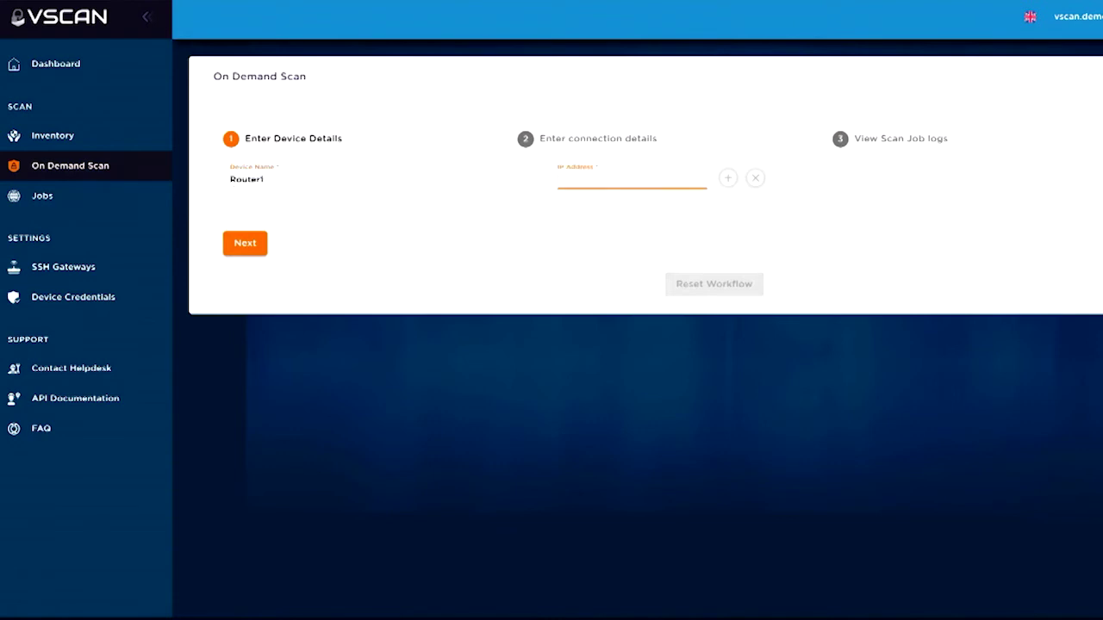
pyautogui.write('10.1.1.1')
pyautogui.click(727, 179)
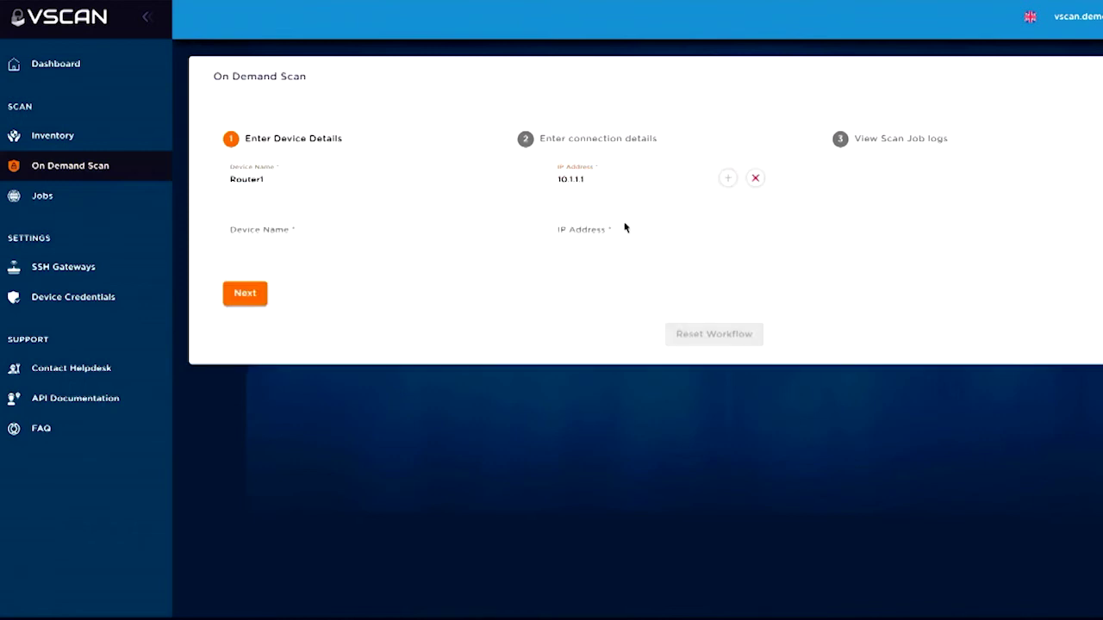
pyautogui.click(756, 181)
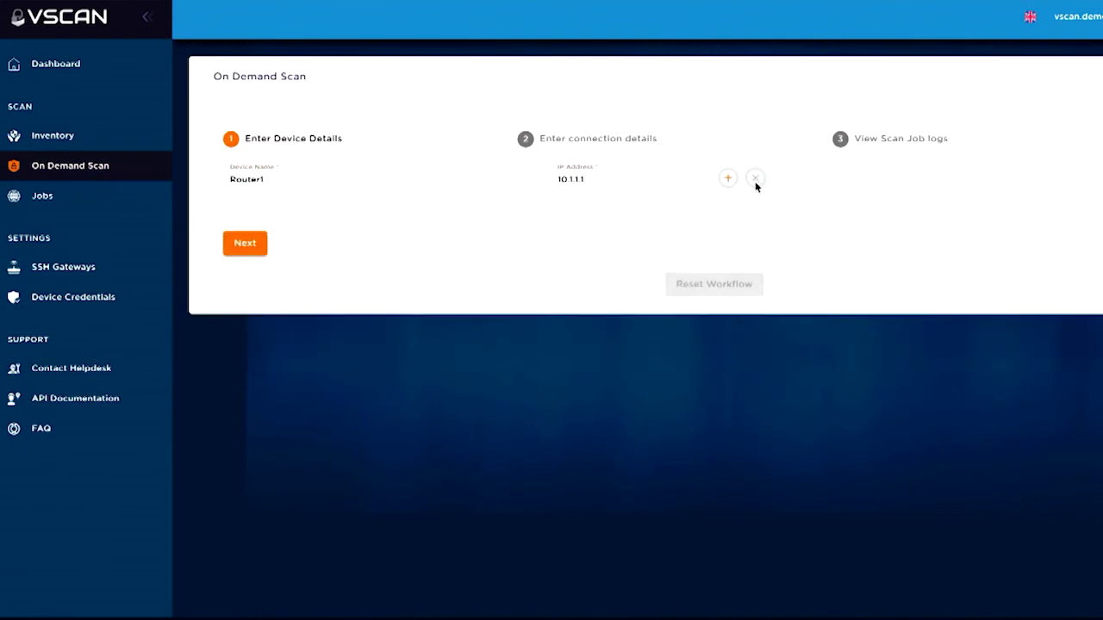
# Move to connection details and look through the Credentials and SSH Gateway lists without choosing
pyautogui.click(260, 251)
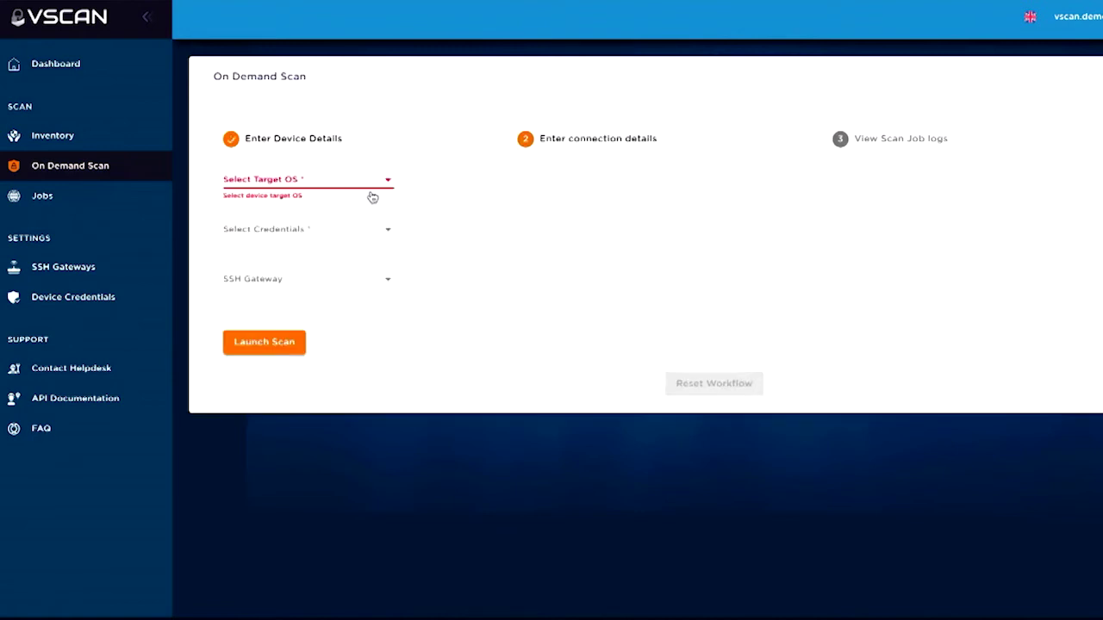
pyautogui.click(330, 231)
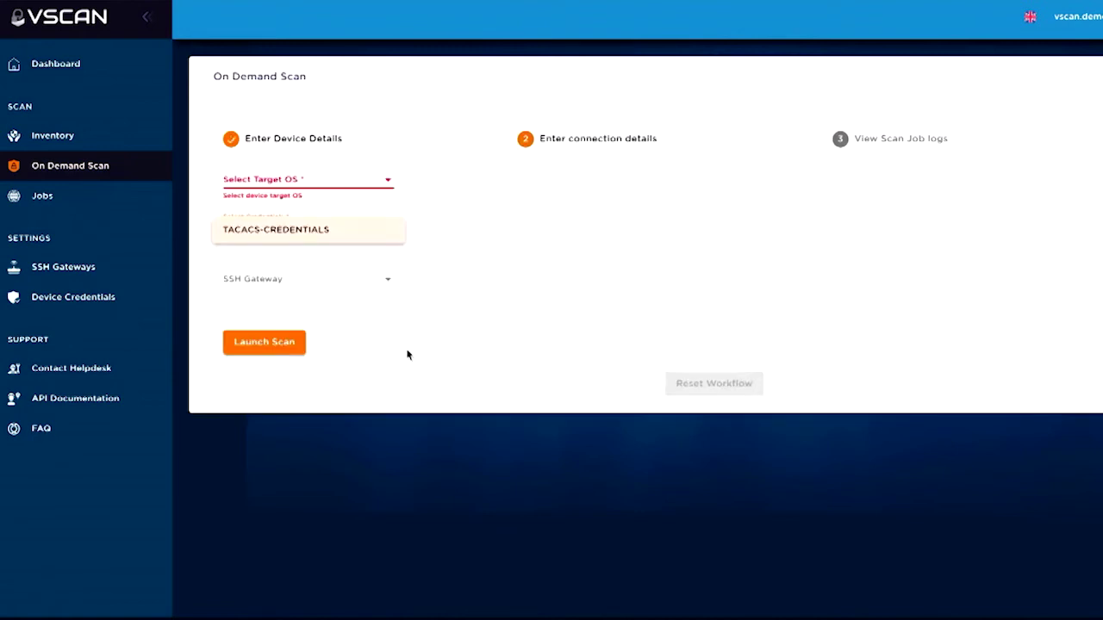
pyautogui.click(368, 296)
pyautogui.click(371, 281)
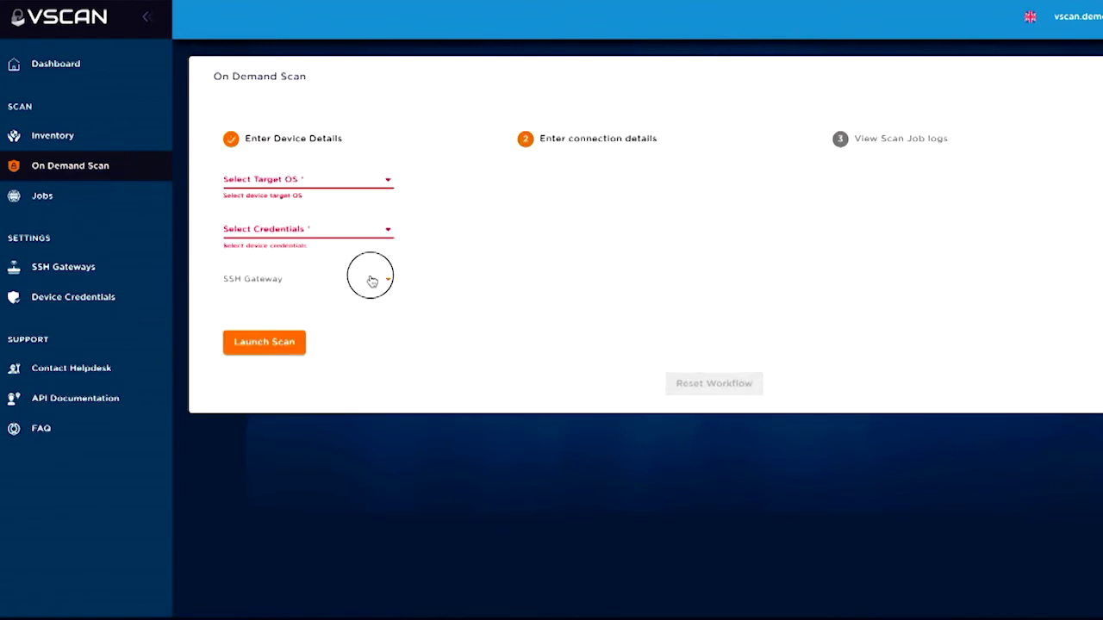
pyautogui.click(419, 374)
# Open the Paris router's last scan from Inventory and sort its 17 vulnerabilities by security impact
pyautogui.click(135, 147)
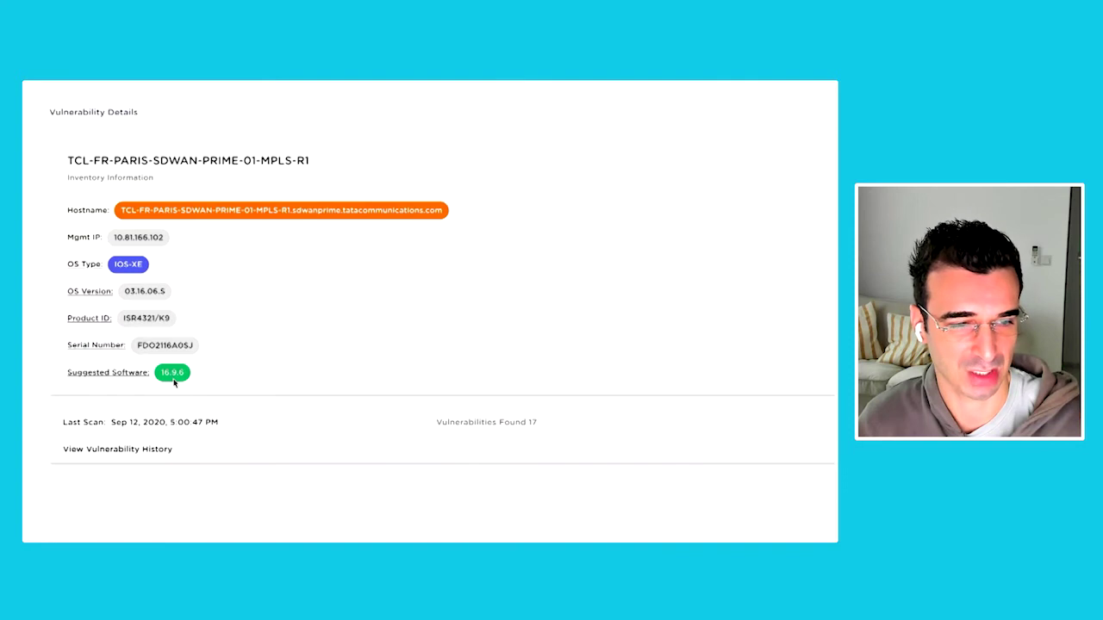
pyautogui.click(246, 430)
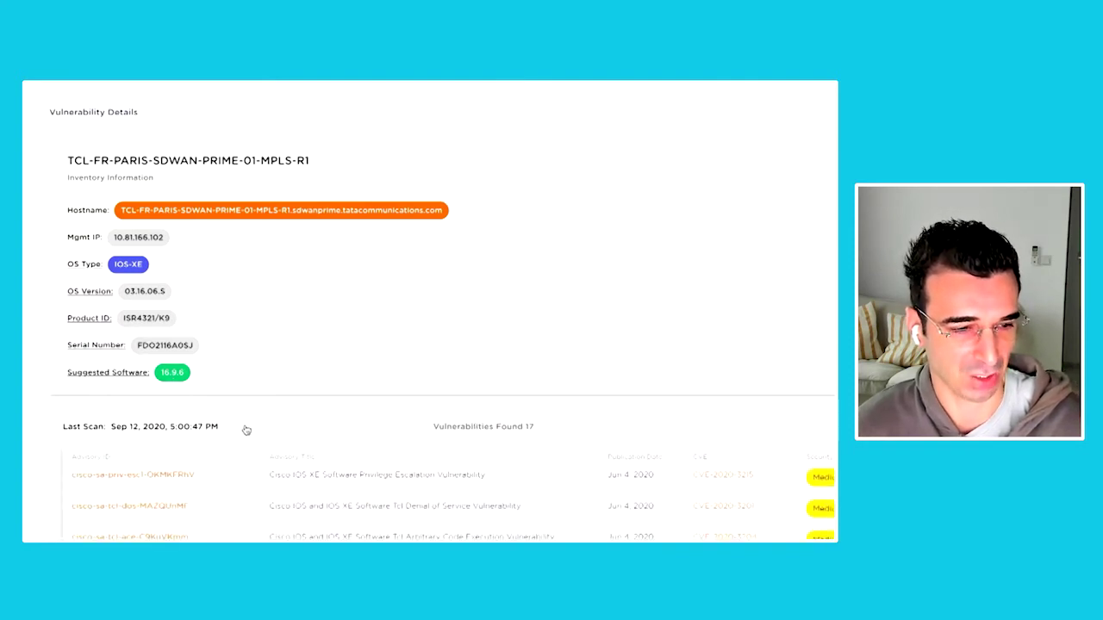
pyautogui.scroll(-1, 245, 430)
pyautogui.scroll(-3, 246, 430)
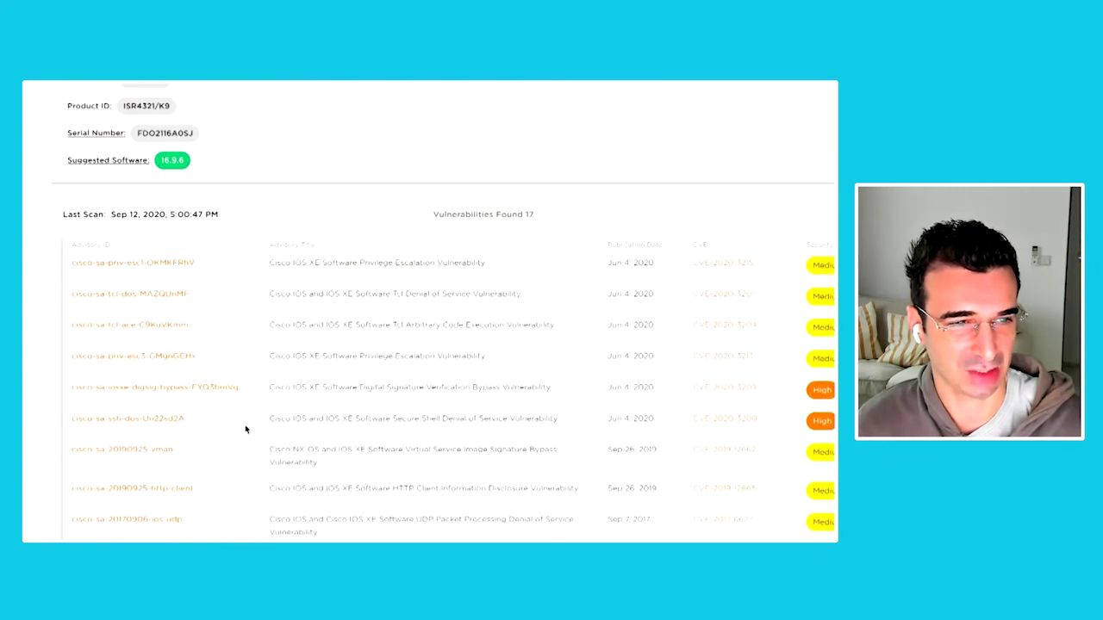
pyautogui.click(825, 200)
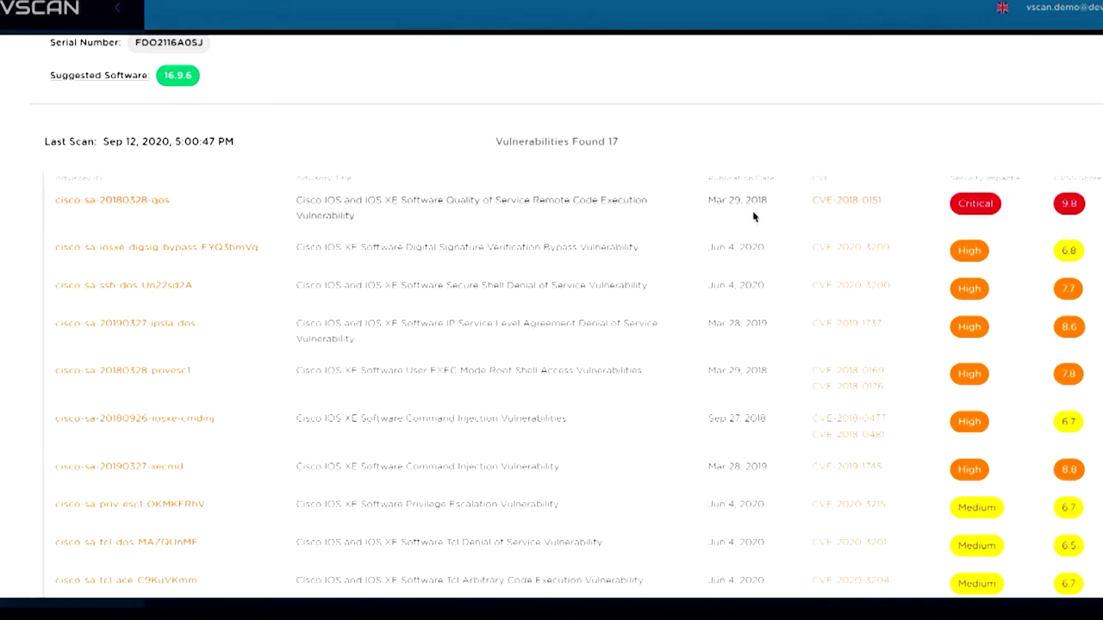
# Read the cisco-sa-20180328-qos advisory and the CVE-2018-0151 NVD entry, then return to the details
pyautogui.click(156, 207)
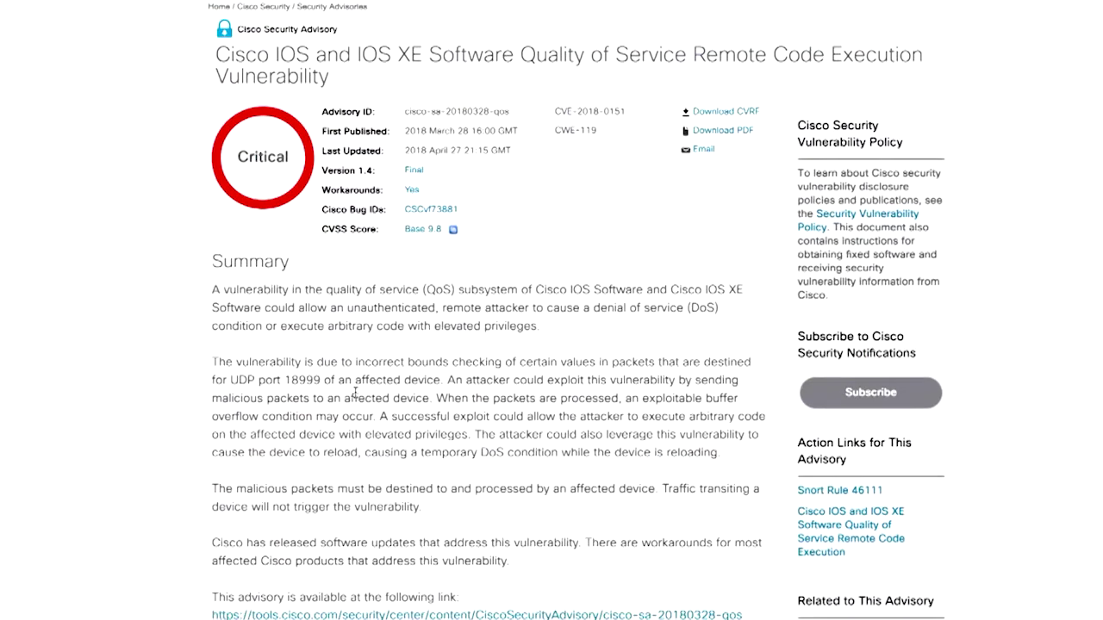
pyautogui.scroll(-3, 356, 396)
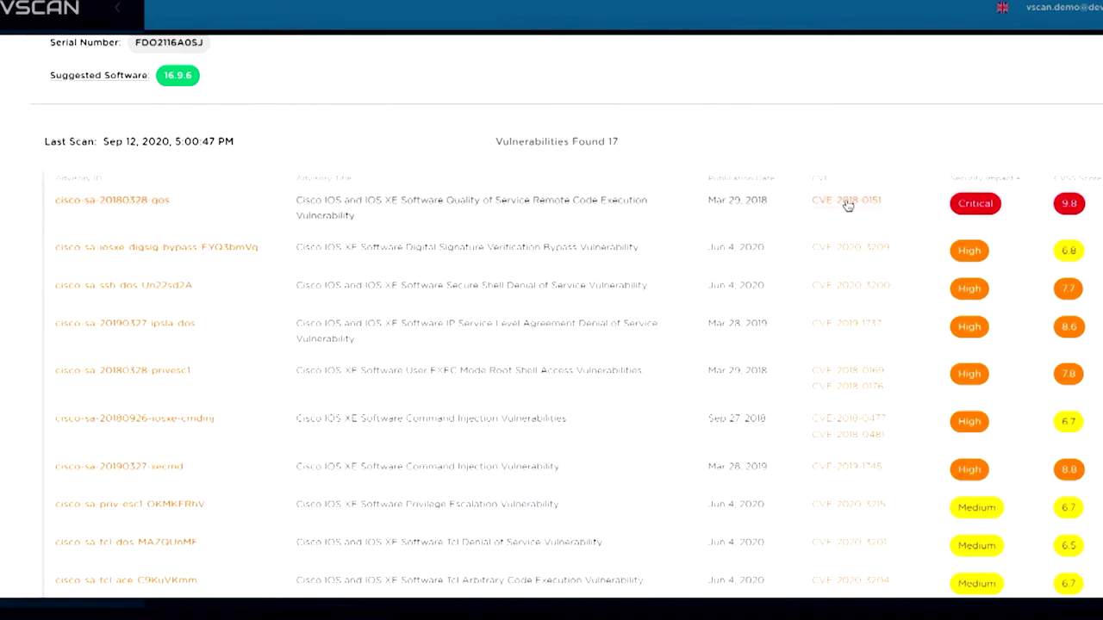
pyautogui.click(848, 205)
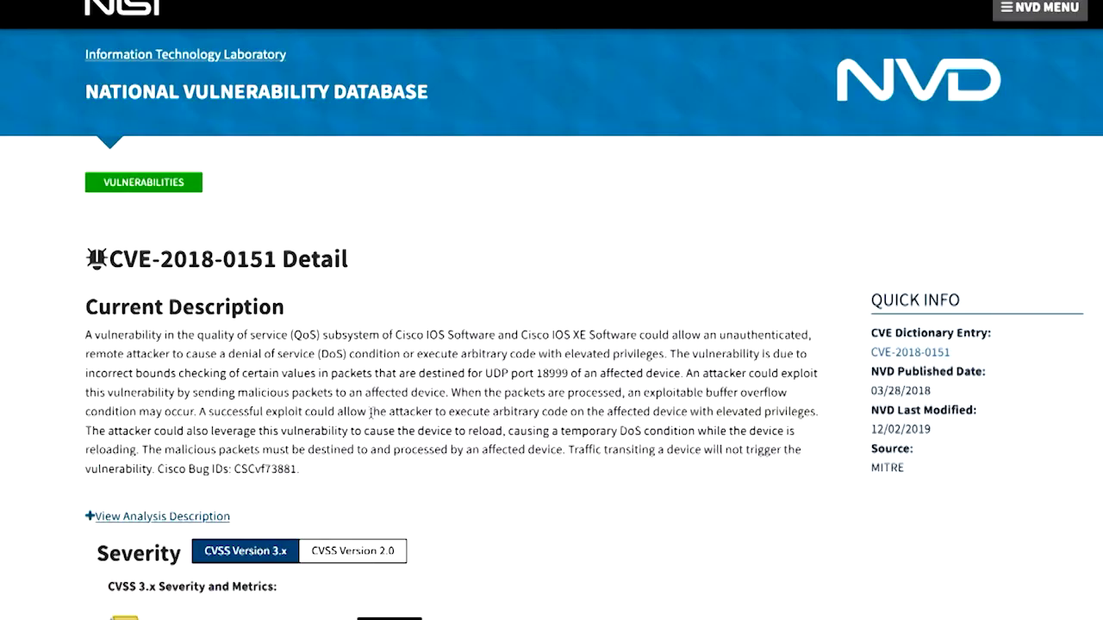
pyautogui.scroll(-5, 371, 412)
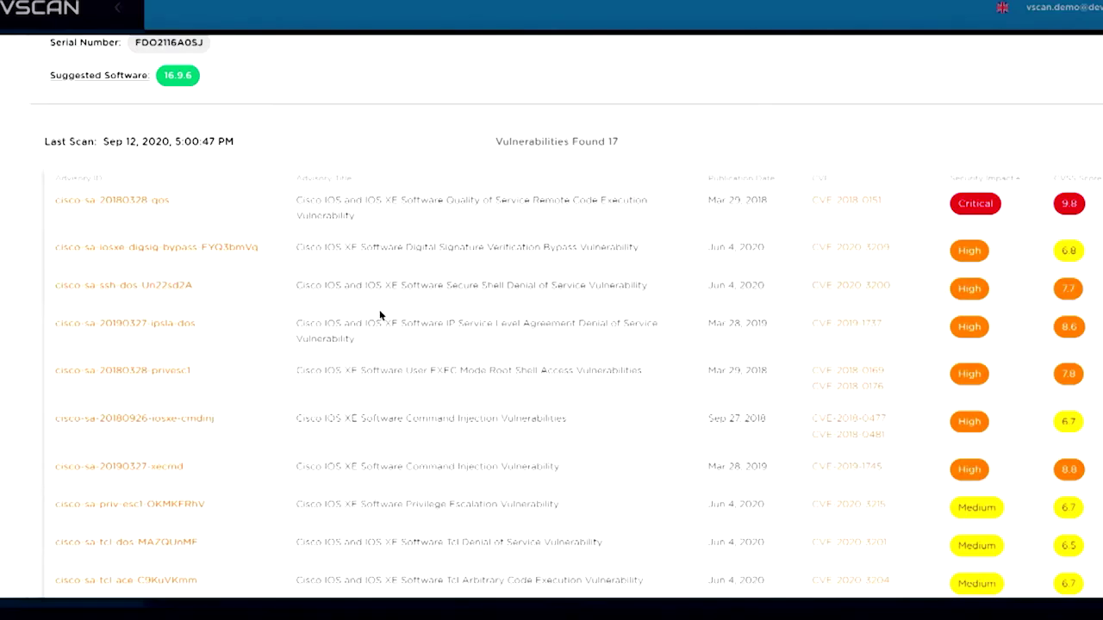
pyautogui.scroll(-1, 582, 280)
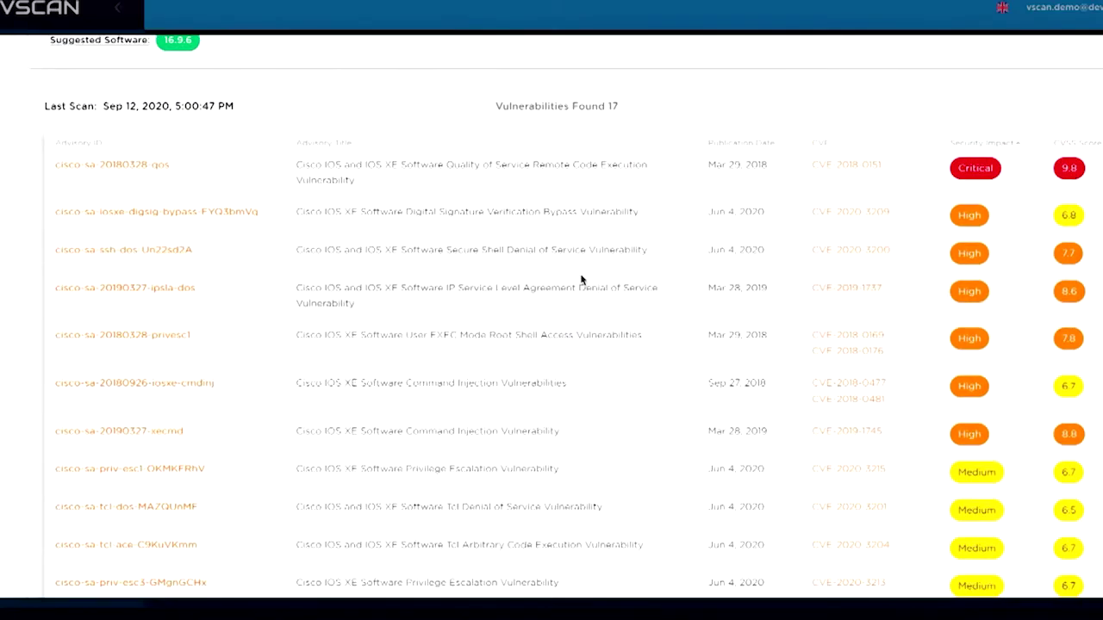
pyautogui.scroll(1, 582, 280)
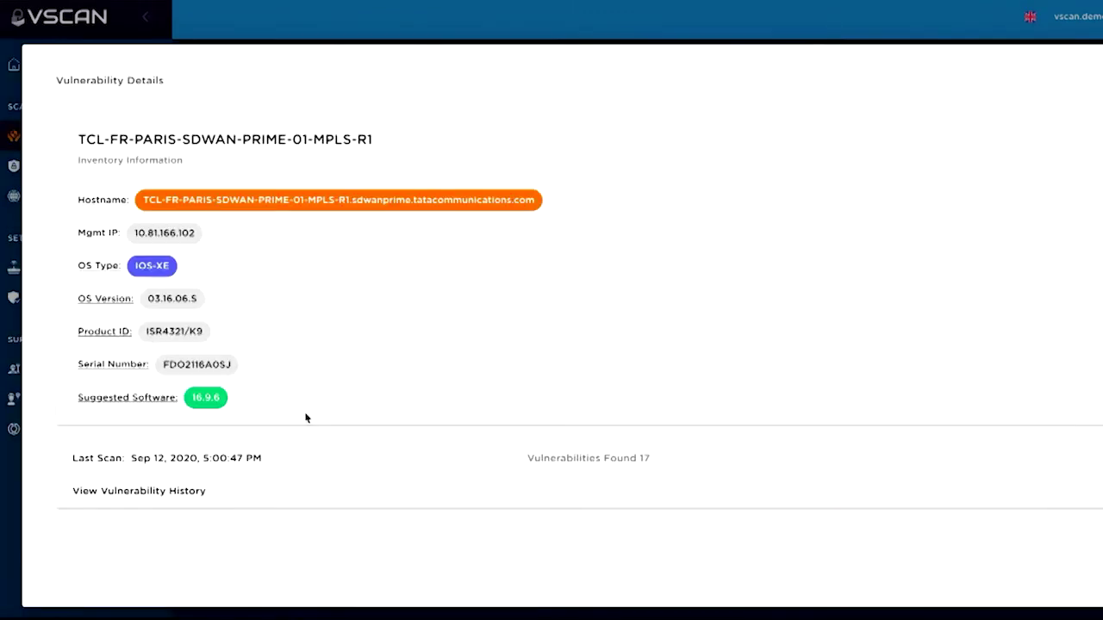
# Scroll through the Paris router's vulnerability history chart and timeline, then back to the top
pyautogui.click(342, 505)
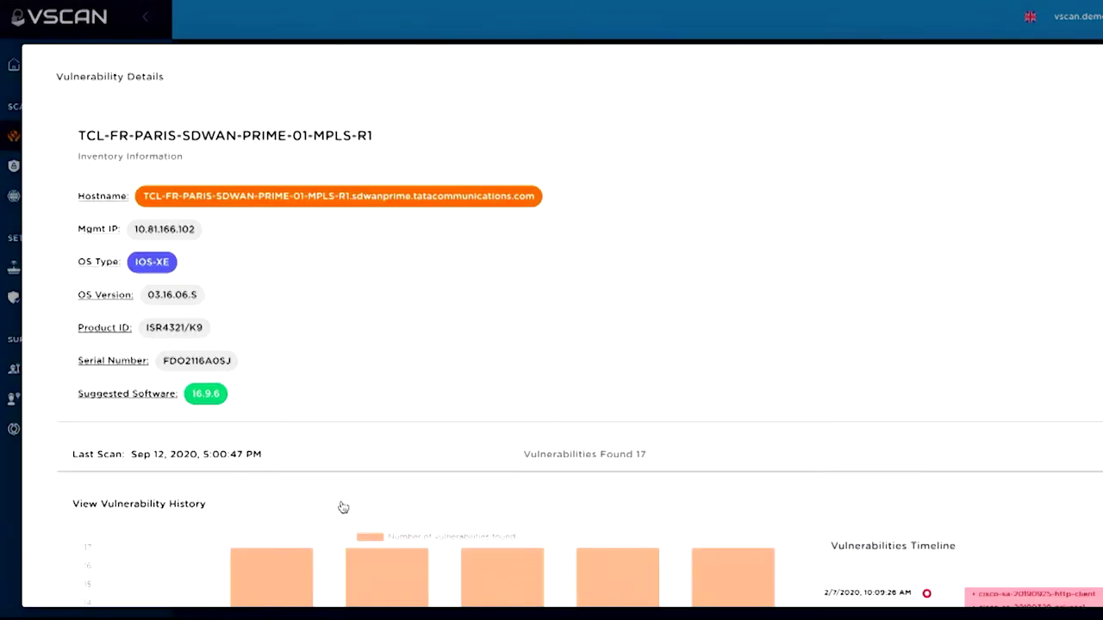
pyautogui.scroll(-5, 343, 507)
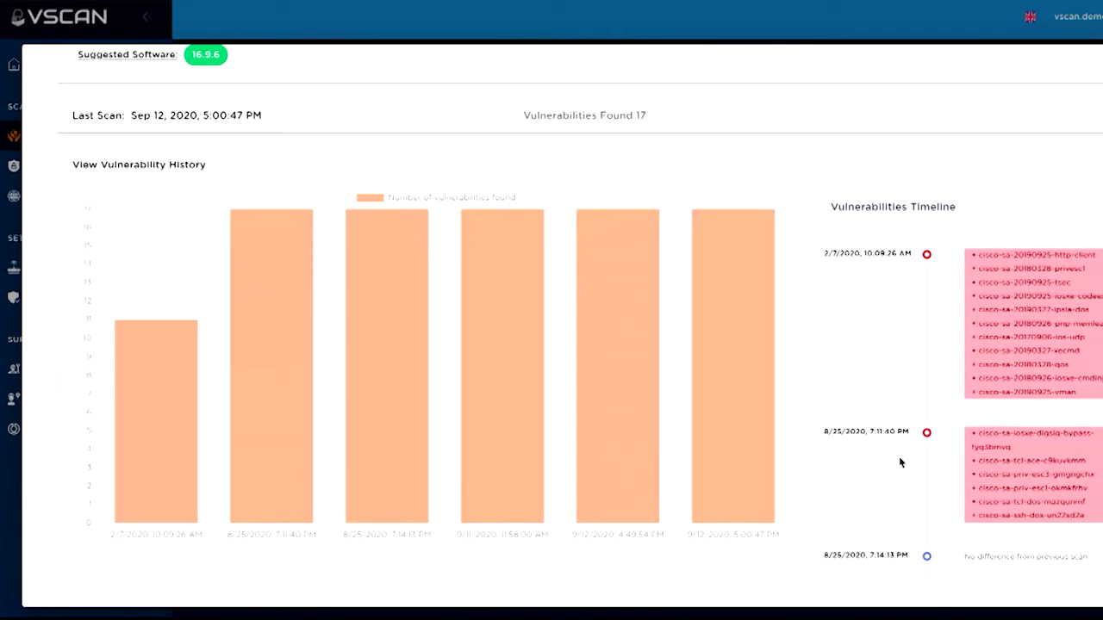
pyautogui.scroll(-1, 899, 463)
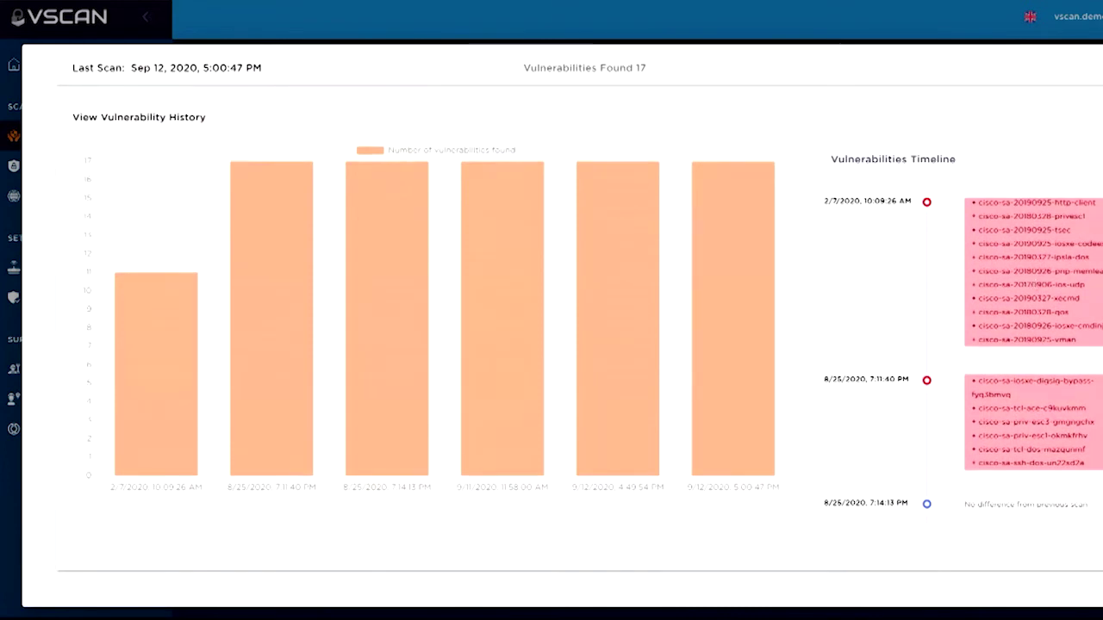
pyautogui.scroll(-2, 964, 362)
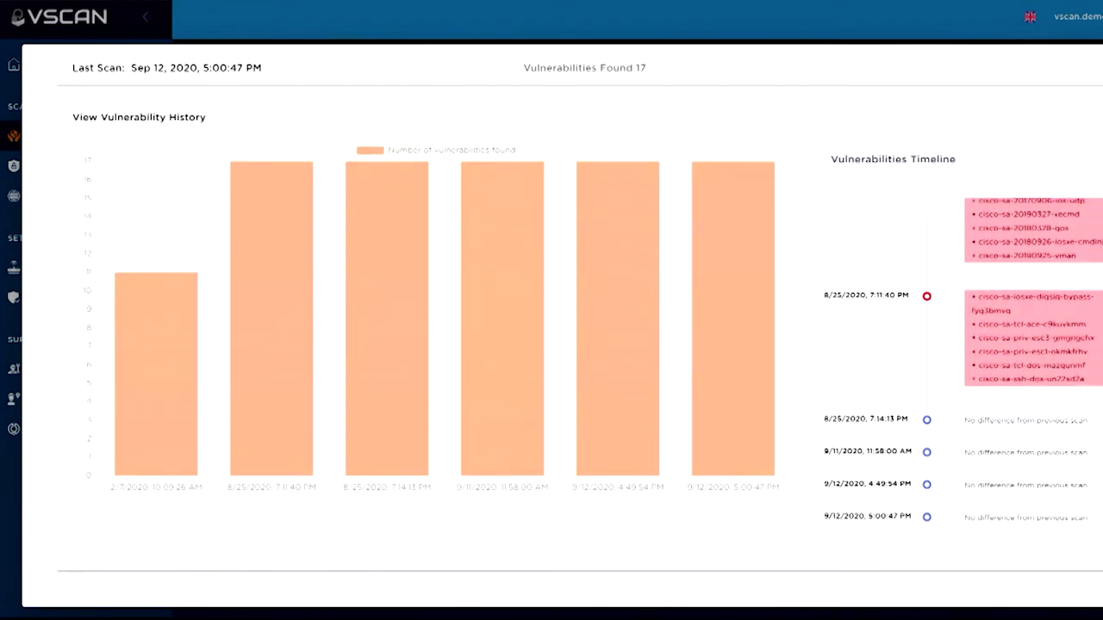
pyautogui.scroll(2, 964, 359)
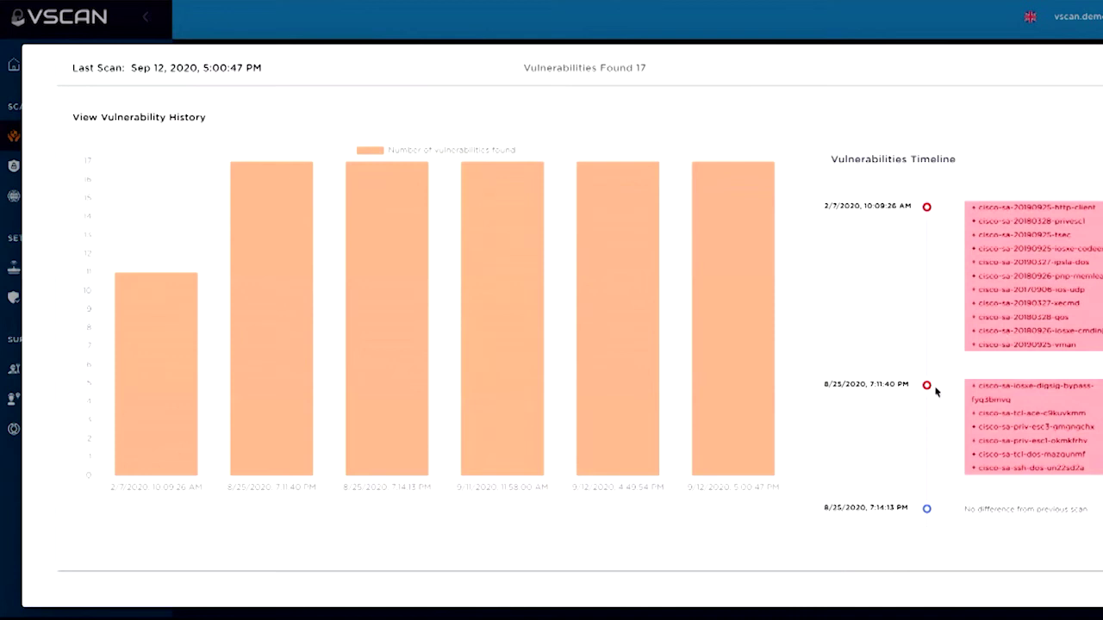
pyautogui.scroll(2, 953, 397)
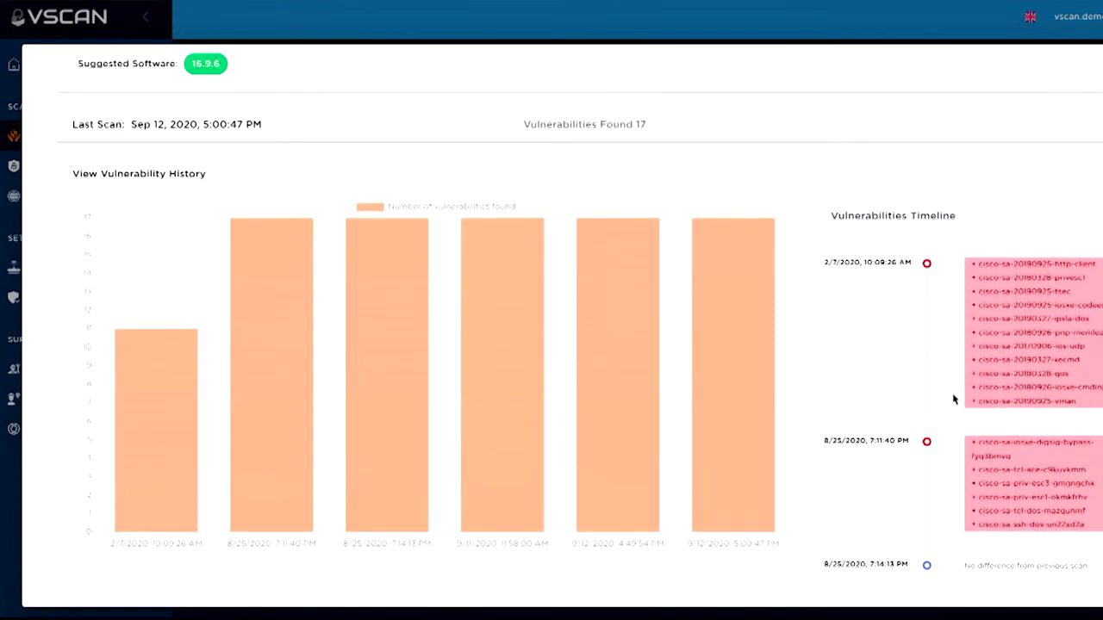
pyautogui.scroll(5, 914, 241)
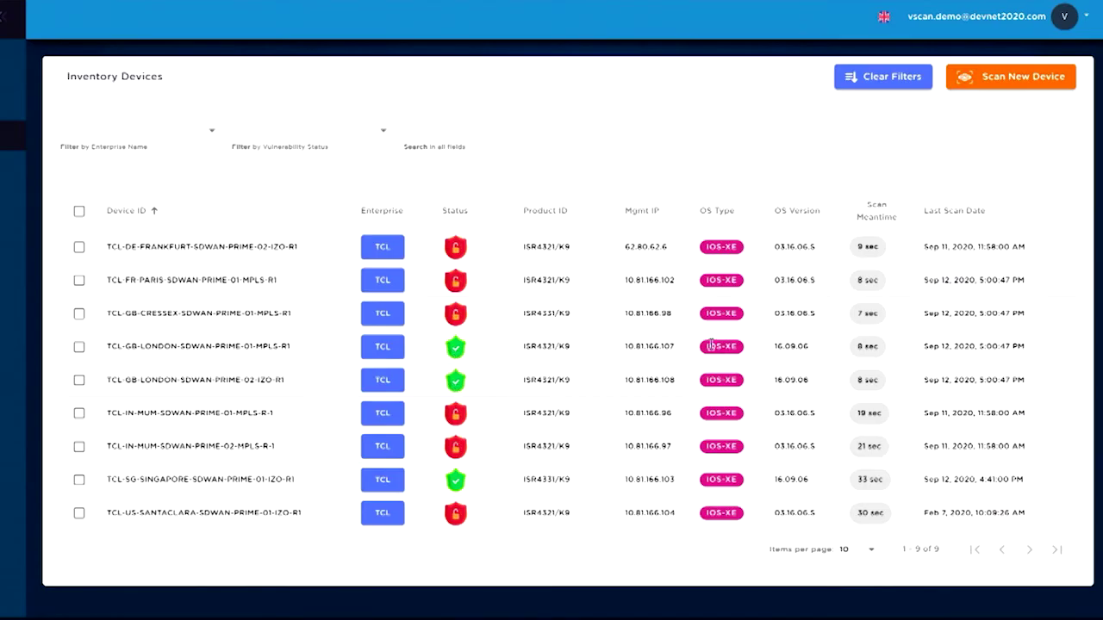
# Note London's OS version 16.09.06, then tick FR-PARIS, GB-CRESSEX, GB-LONDON-01 and GB-LONDON-02
pyautogui.moveTo(775, 345); pyautogui.dragTo(811, 354)
pyautogui.click(792, 343)
pyautogui.click(79, 281)
pyautogui.click(79, 352)
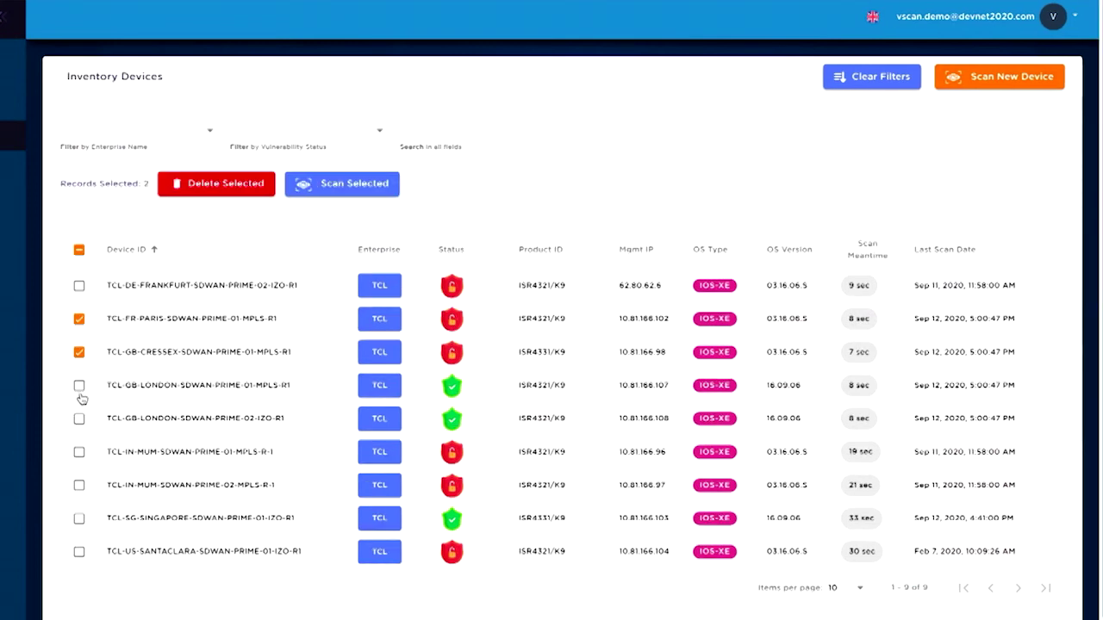
pyautogui.click(80, 387)
pyautogui.click(79, 418)
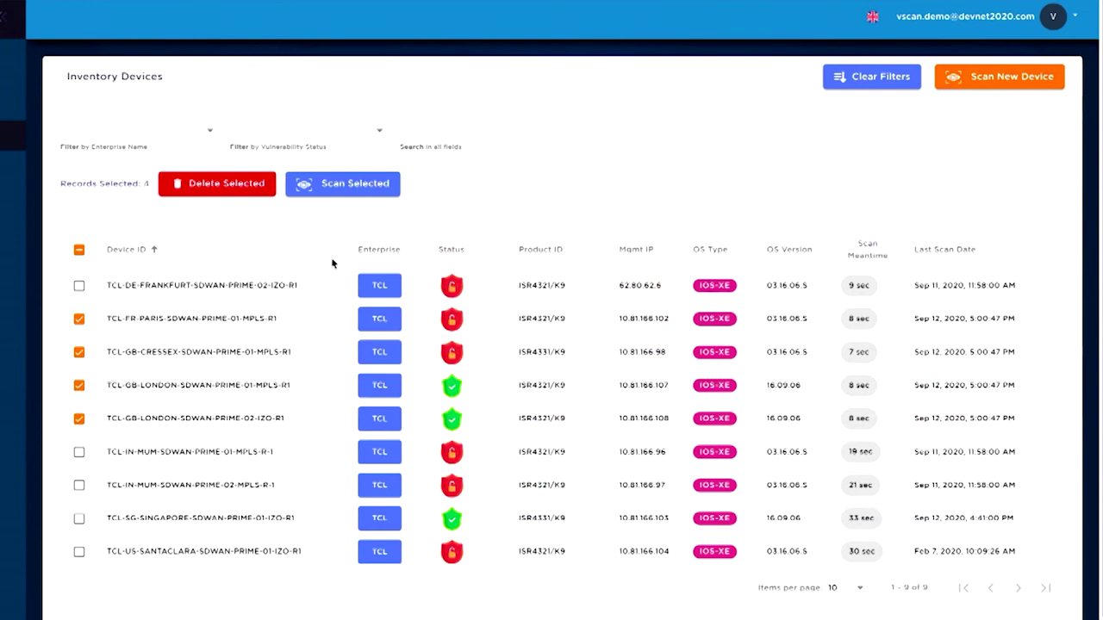
# Scan the four selected routers using TACACS-CREDENTIALS via the VSCAN-UK-L78-SSHGW gateway
pyautogui.click(343, 183)
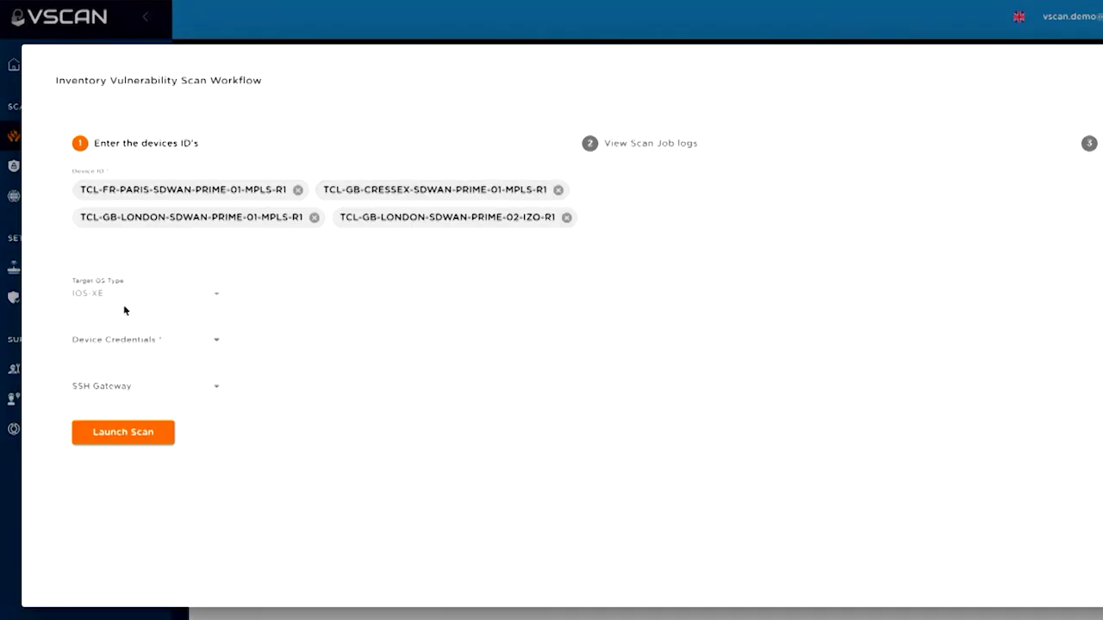
pyautogui.click(133, 346)
pyautogui.click(134, 344)
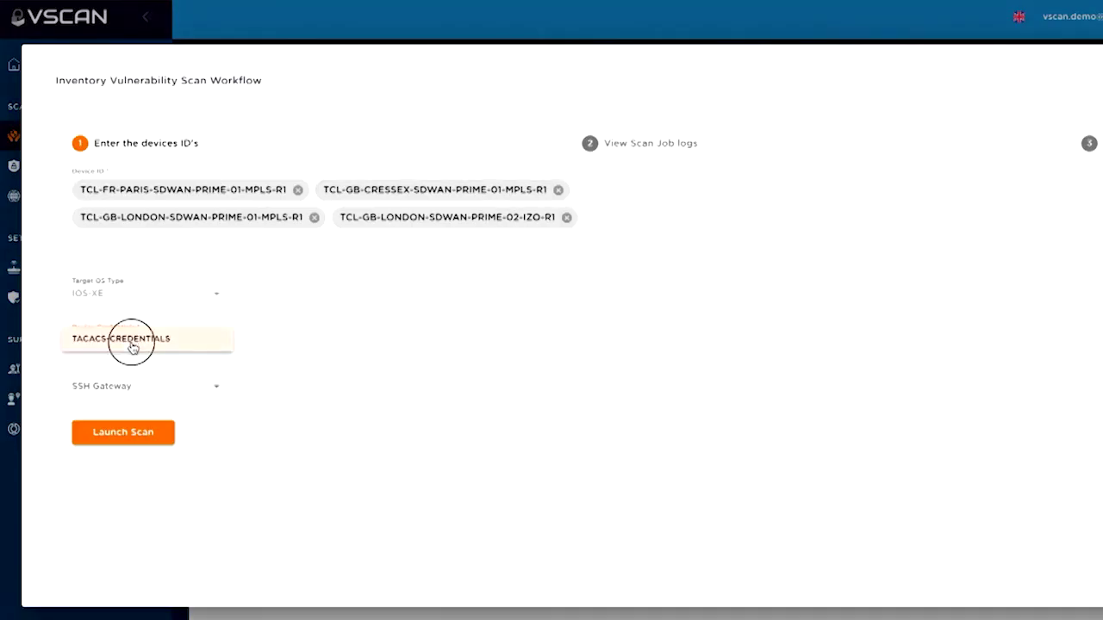
pyautogui.click(131, 387)
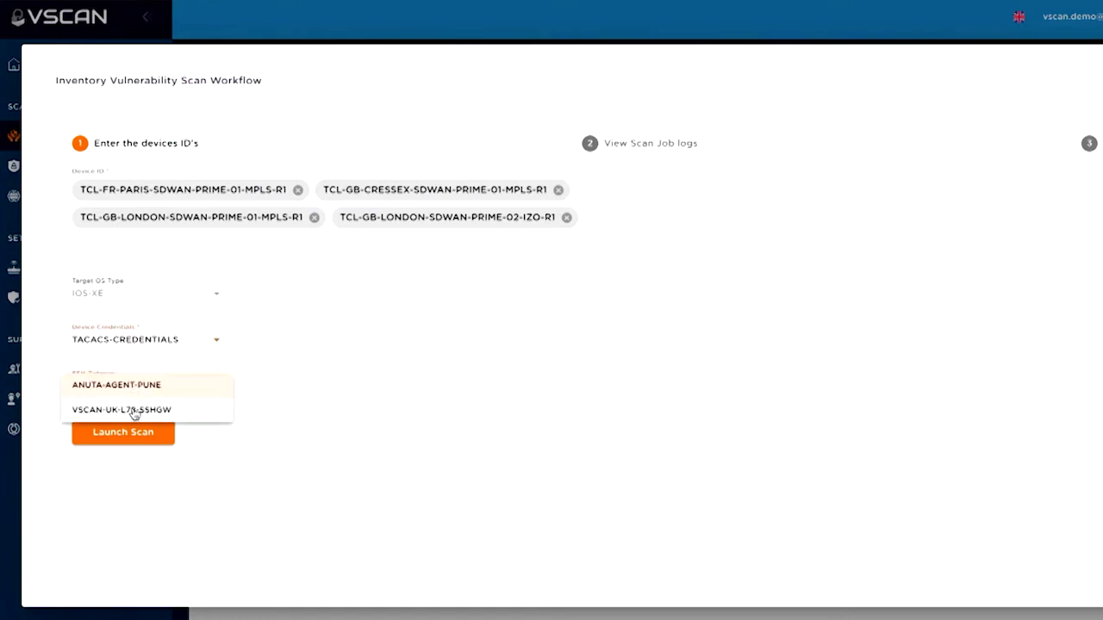
pyautogui.click(135, 412)
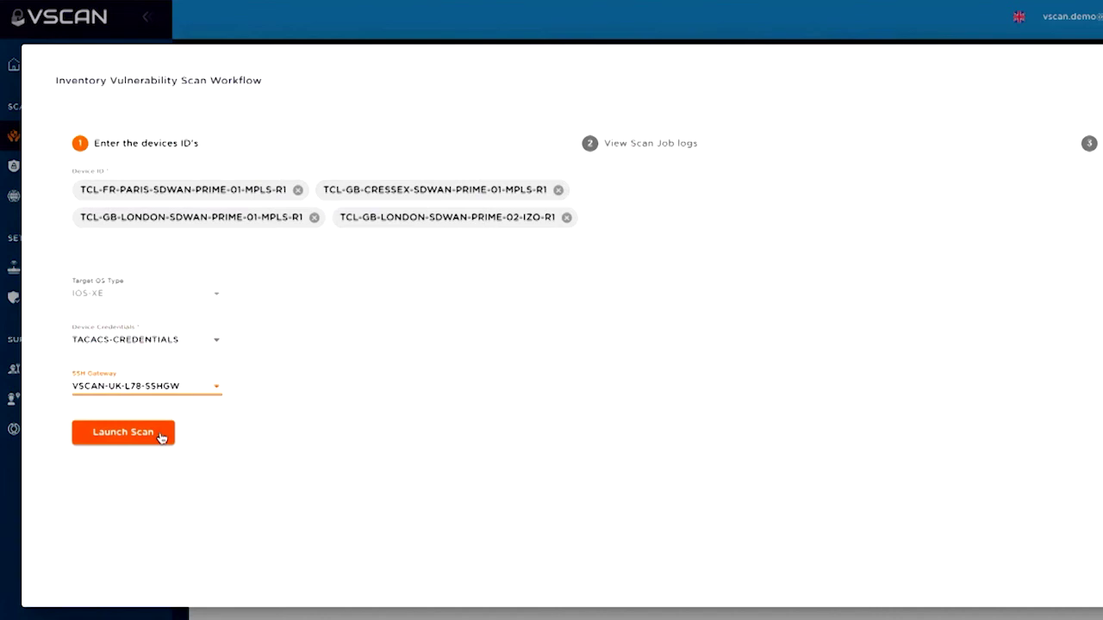
pyautogui.click(162, 438)
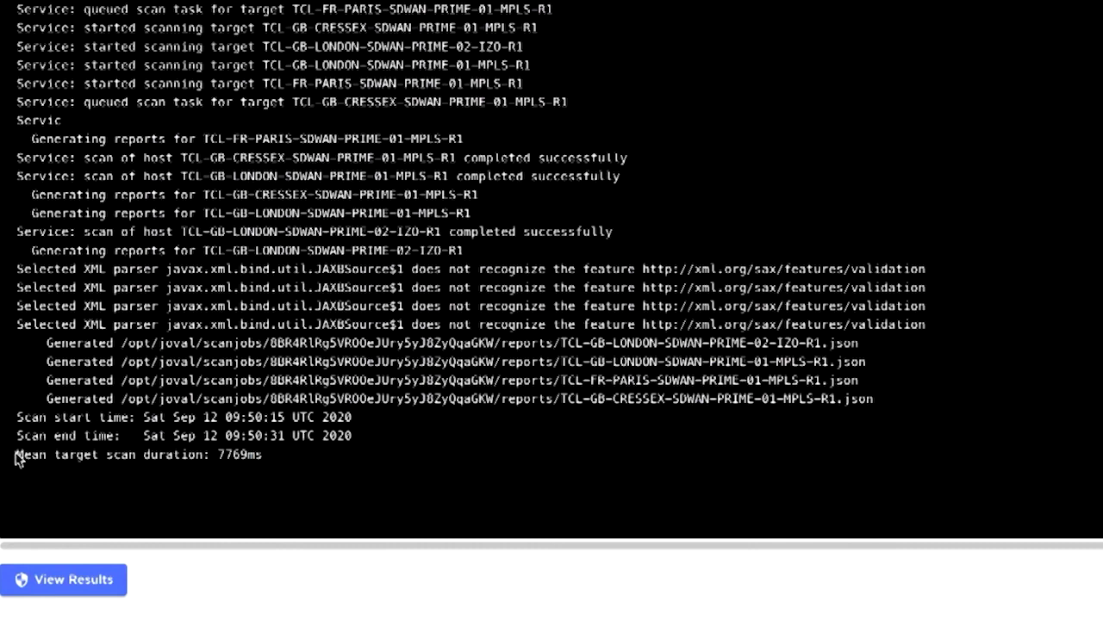
# Highlight the 'Mean target scan duration: 7769ms' line in the finished scan log
pyautogui.moveTo(17, 456); pyautogui.dragTo(274, 461)
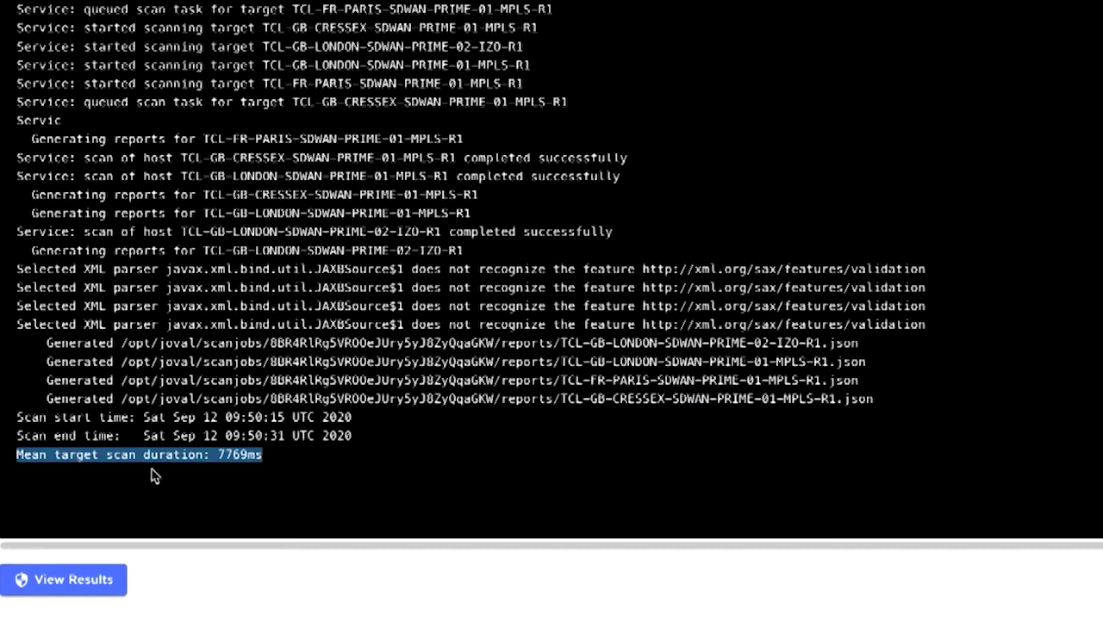
pyautogui.click(252, 436)
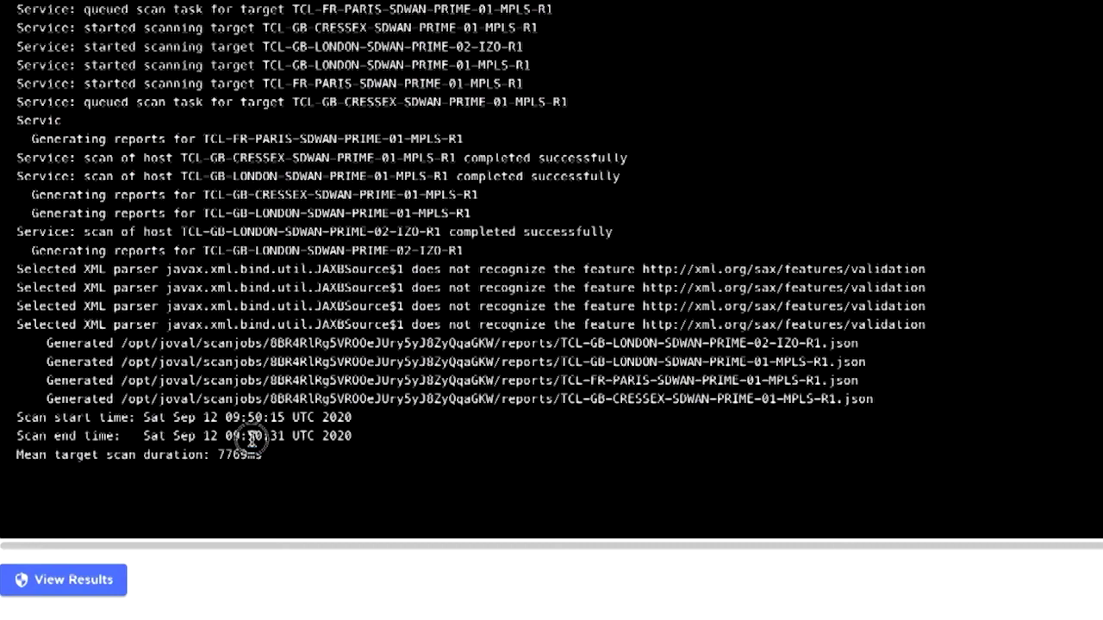
# Open the scan results and check the London router, which shows no vulnerabilities
pyautogui.click(76, 580)
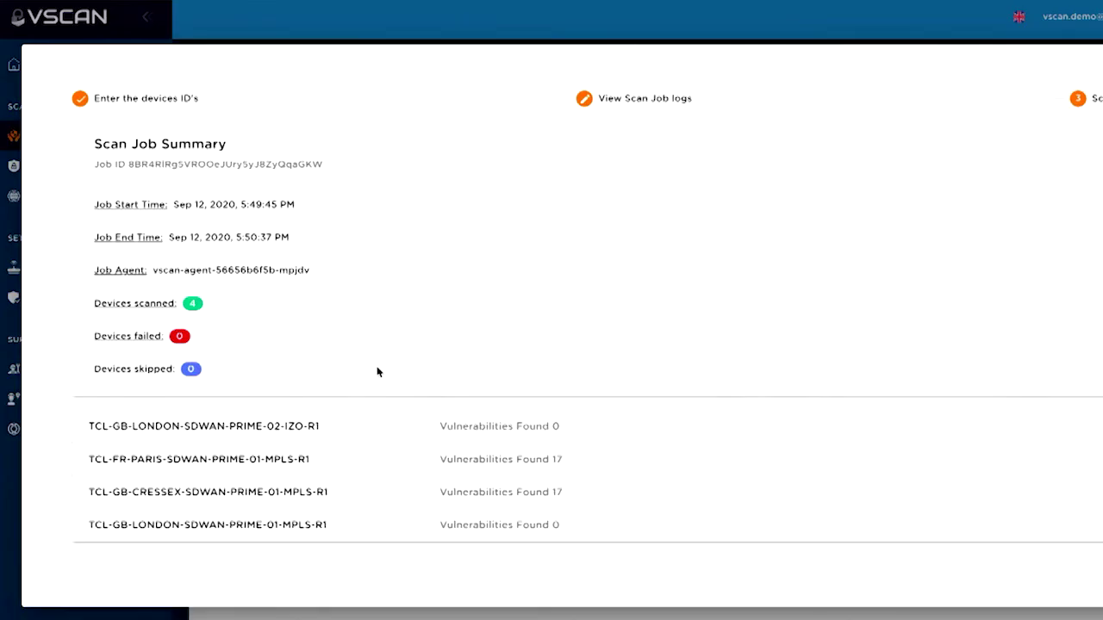
pyautogui.click(323, 438)
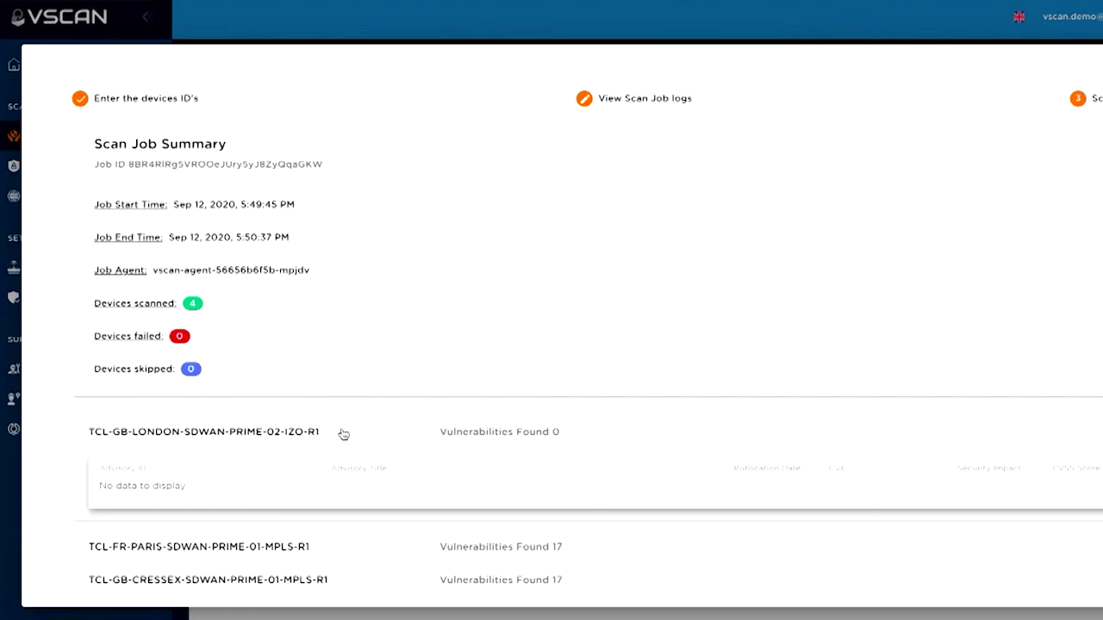
pyautogui.click(349, 433)
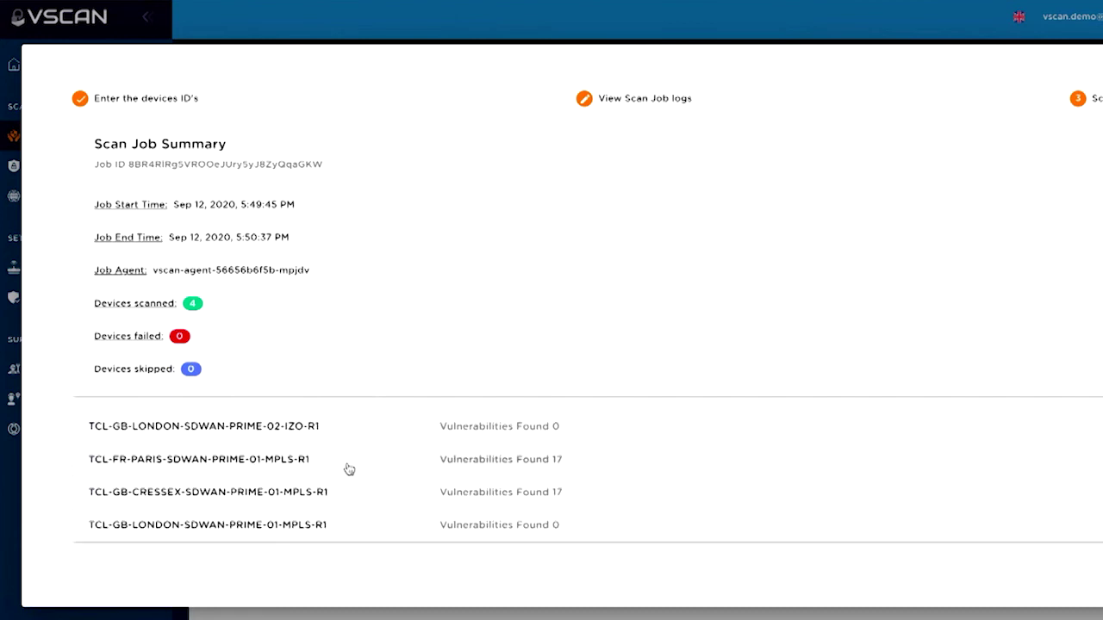
# Expand the Paris router's 17 vulnerabilities, sort by security impact, review, then collapse
pyautogui.click(345, 474)
pyautogui.scroll(-3, 981, 285)
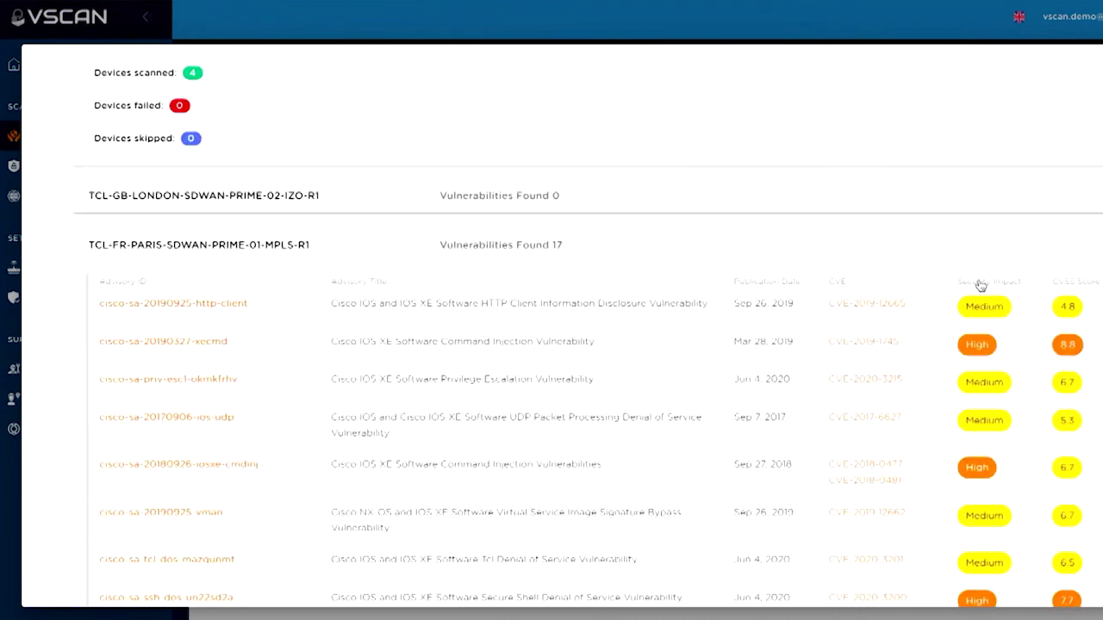
pyautogui.click(981, 281)
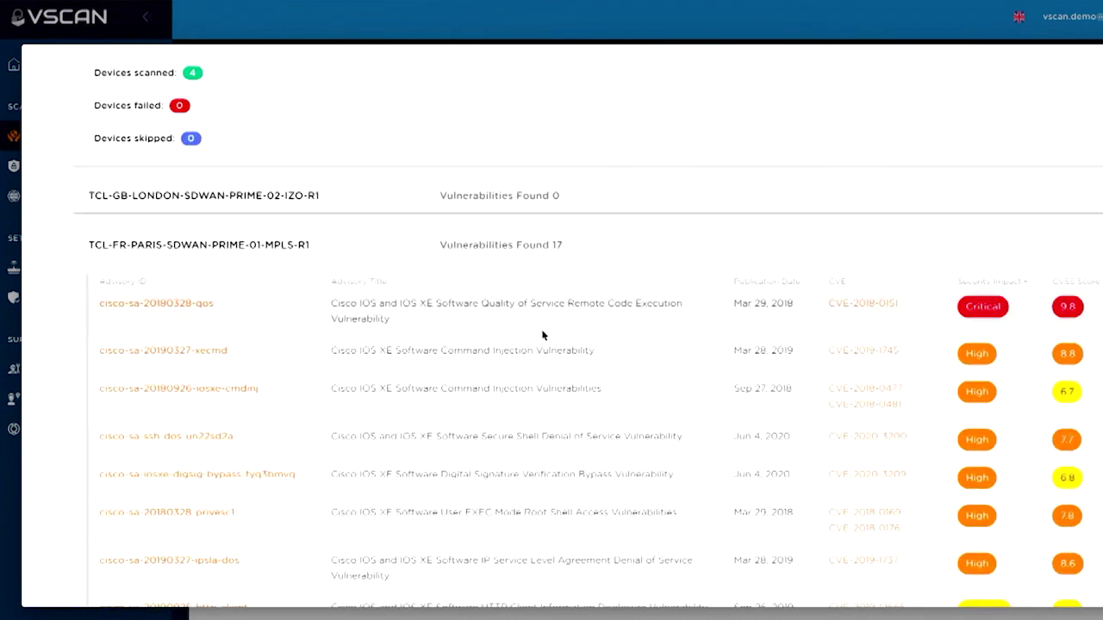
pyautogui.scroll(-1, 500, 351)
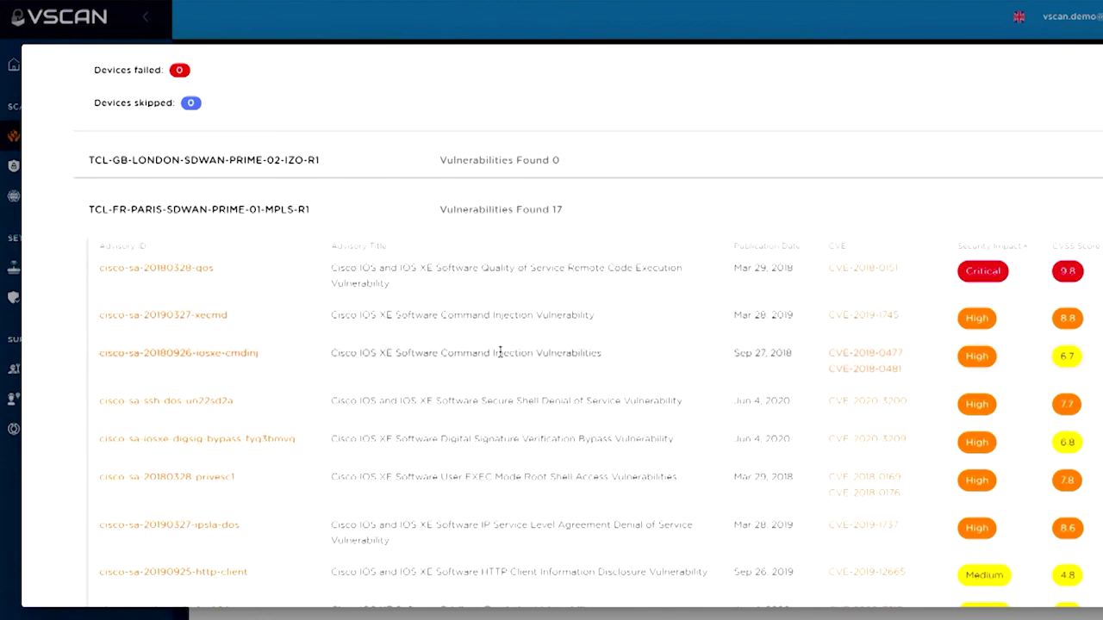
pyautogui.scroll(-1, 500, 352)
pyautogui.scroll(1, 500, 355)
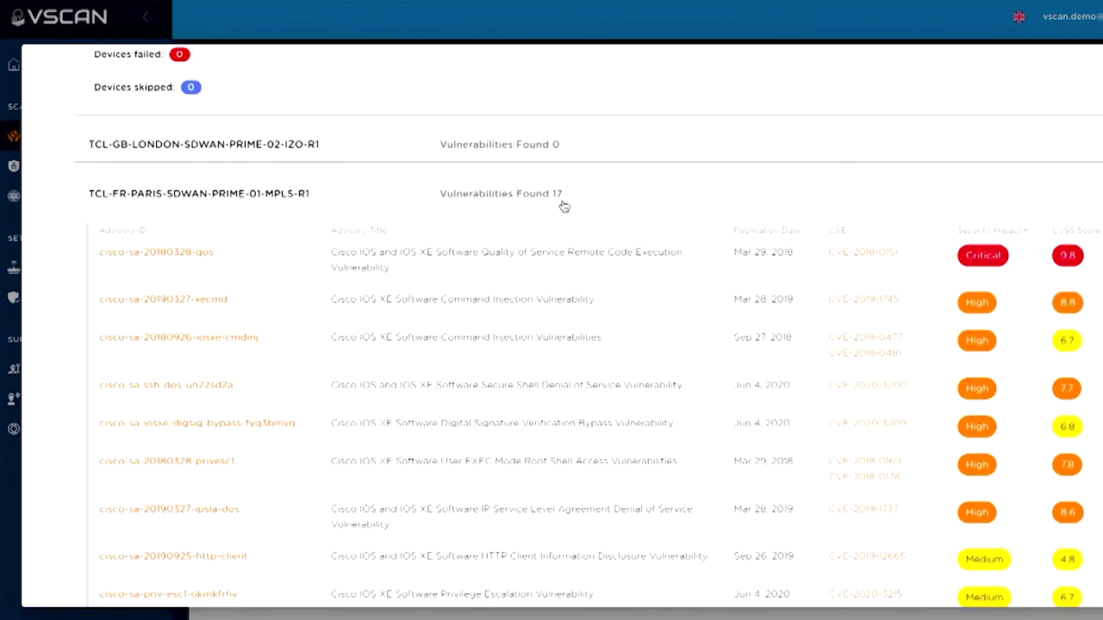
pyautogui.scroll(-9, 502, 336)
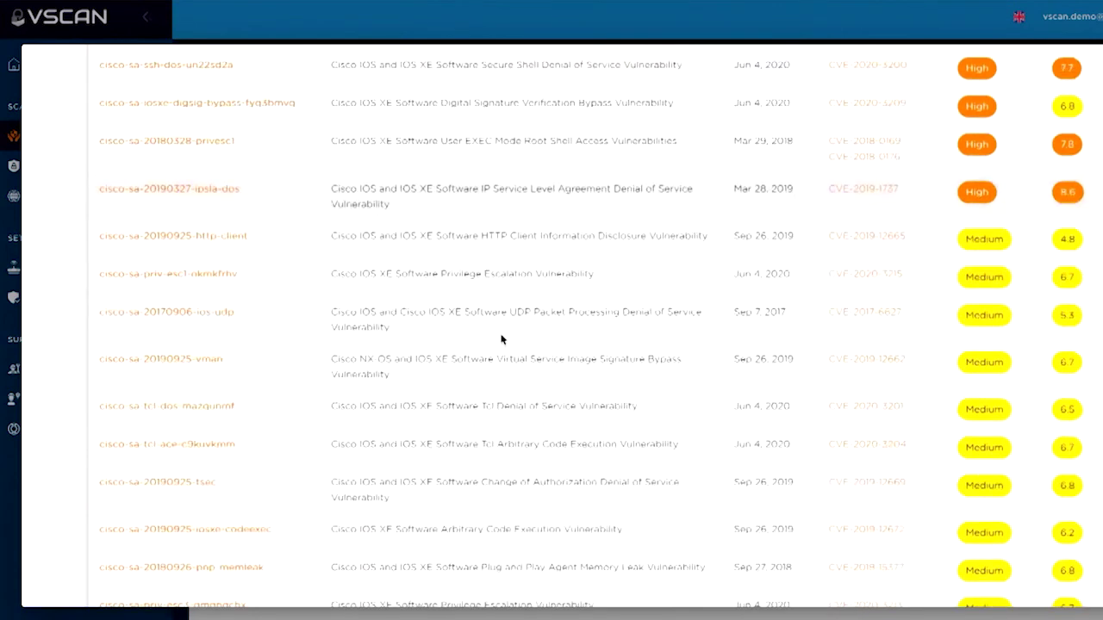
pyautogui.scroll(12, 502, 336)
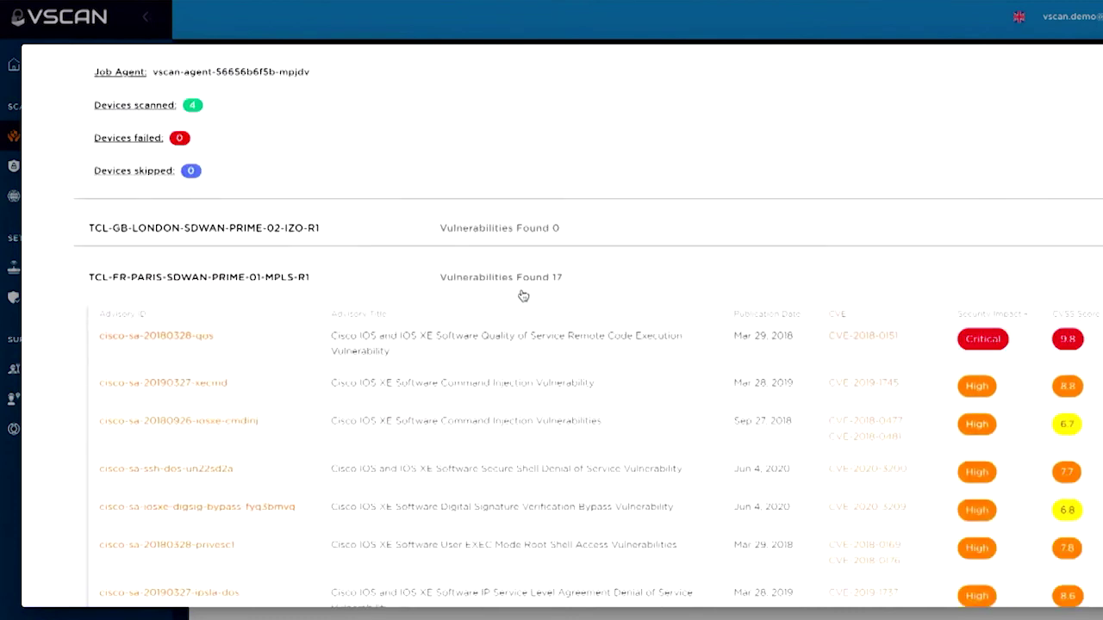
pyautogui.click(543, 277)
pyautogui.scroll(1, 994, 152)
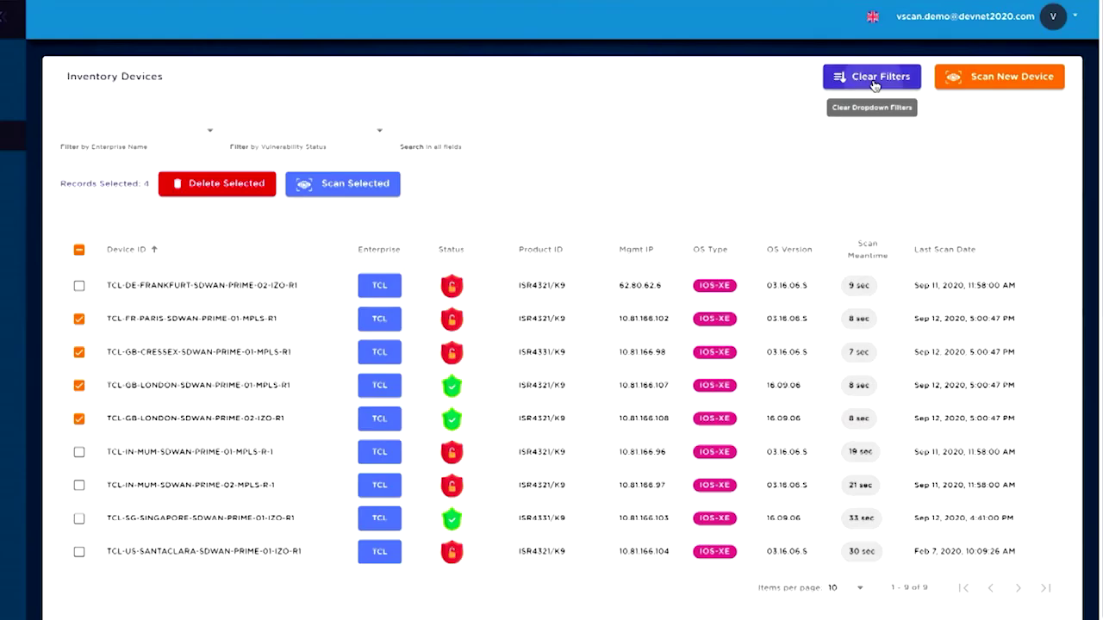
# Clear all filters, go to Scan Job History, and highlight the SEVERE Santa Clara error line in a job log
pyautogui.click(871, 76)
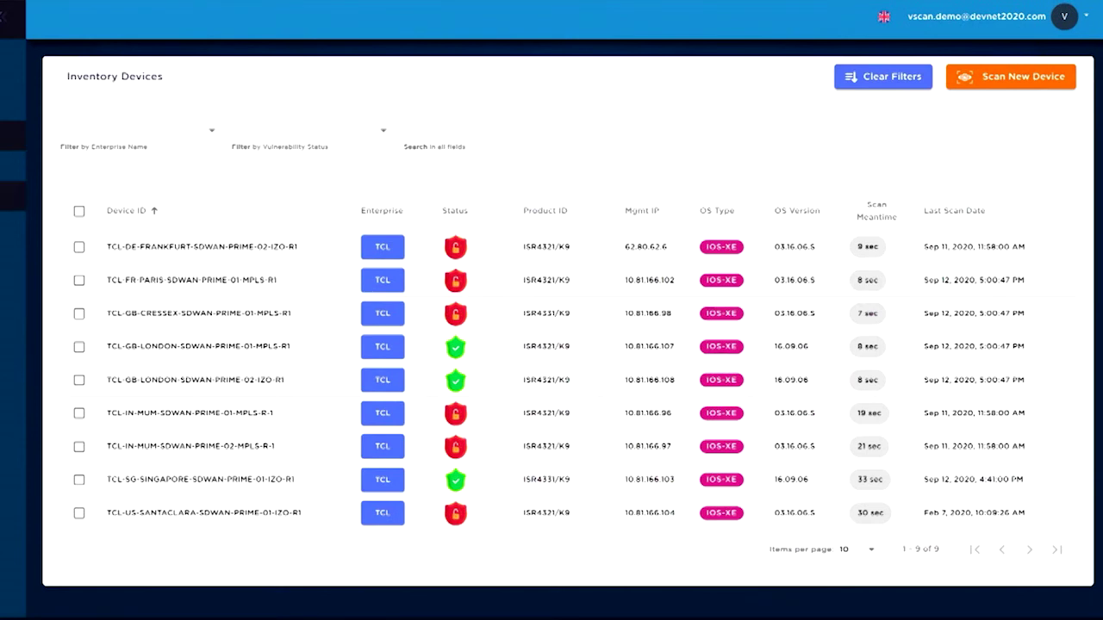
pyautogui.click(13, 136)
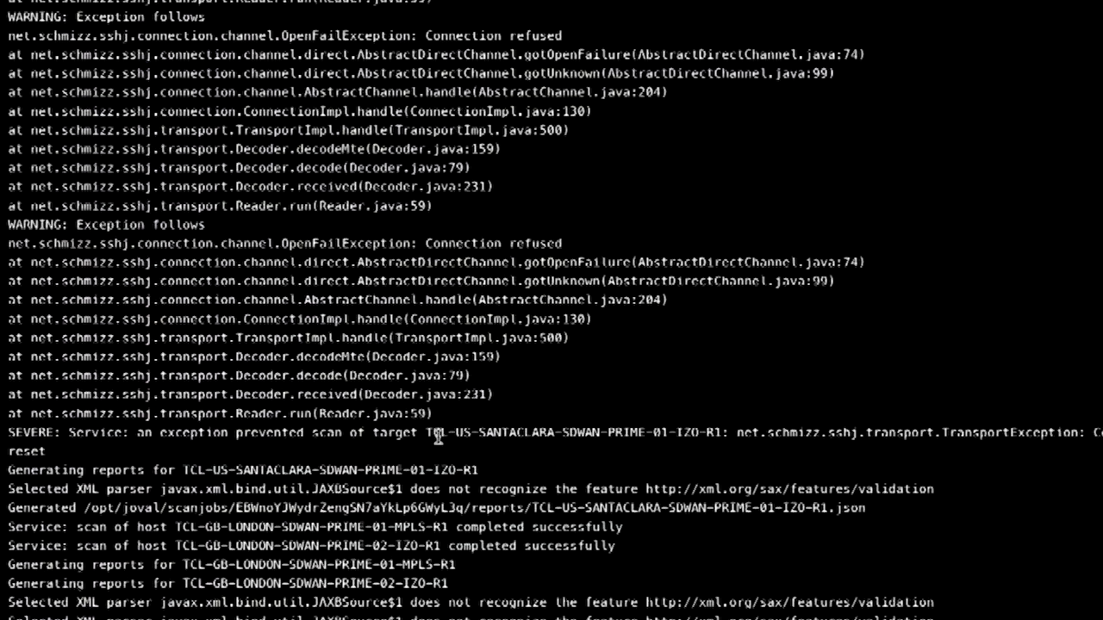
pyautogui.moveTo(428, 434); pyautogui.dragTo(774, 449)
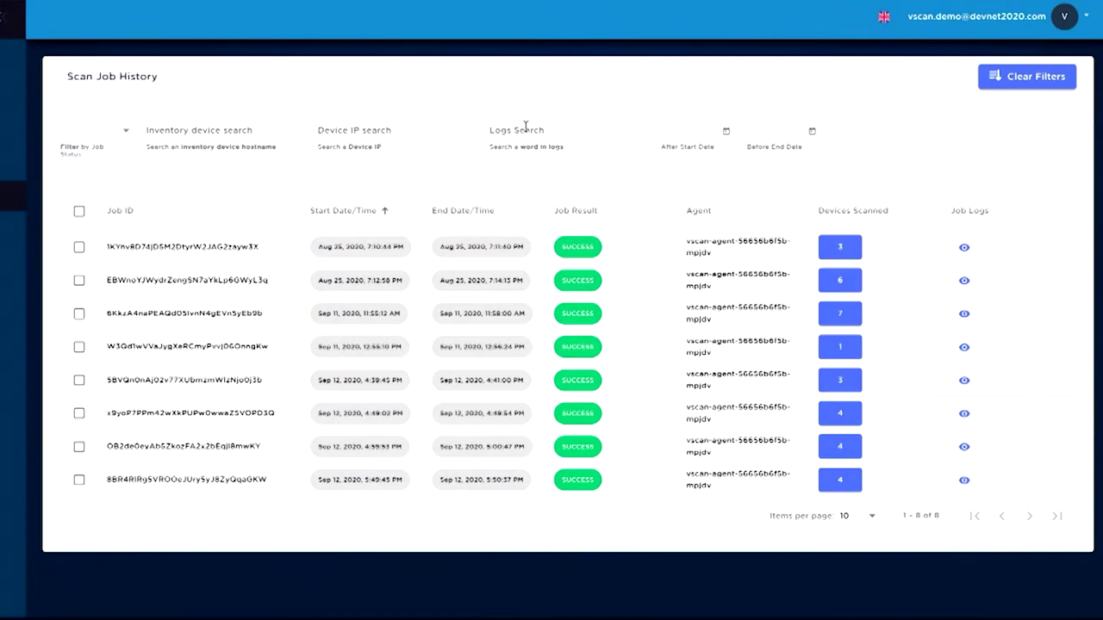
# Search job logs for 'refused' and view the single matching job's log with its Connection refused exceptions
pyautogui.click(525, 126)
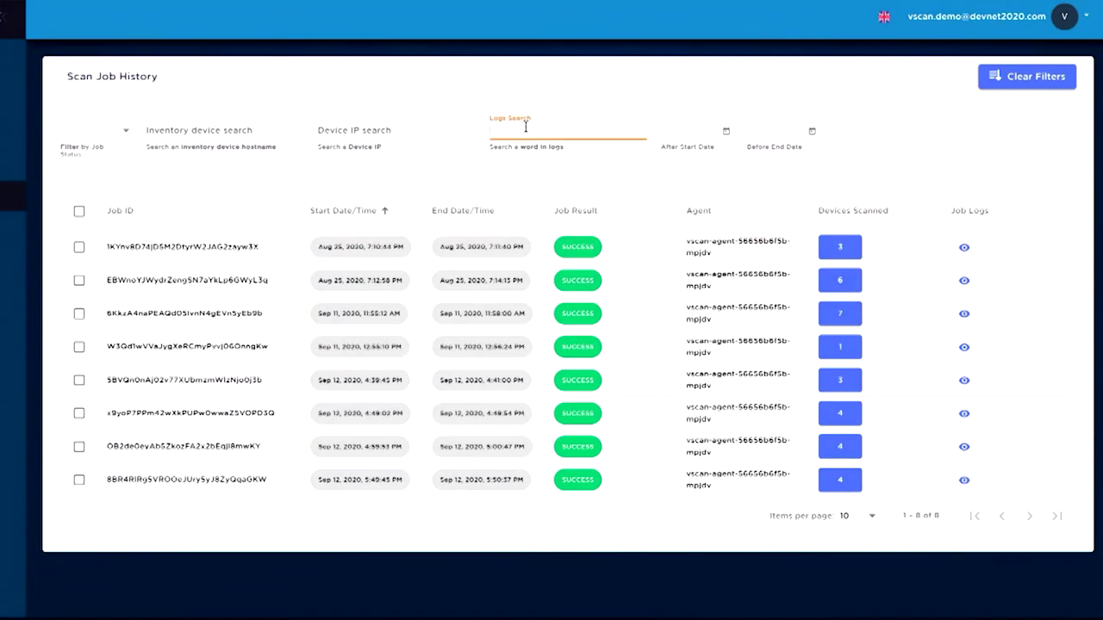
pyautogui.write('refused')
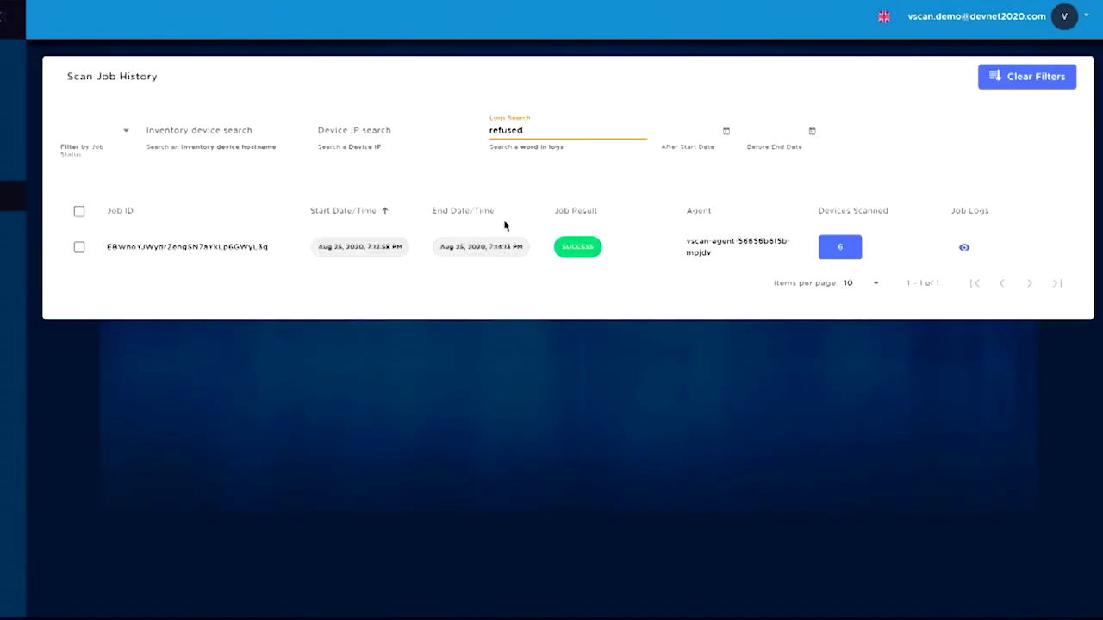
pyautogui.click(964, 248)
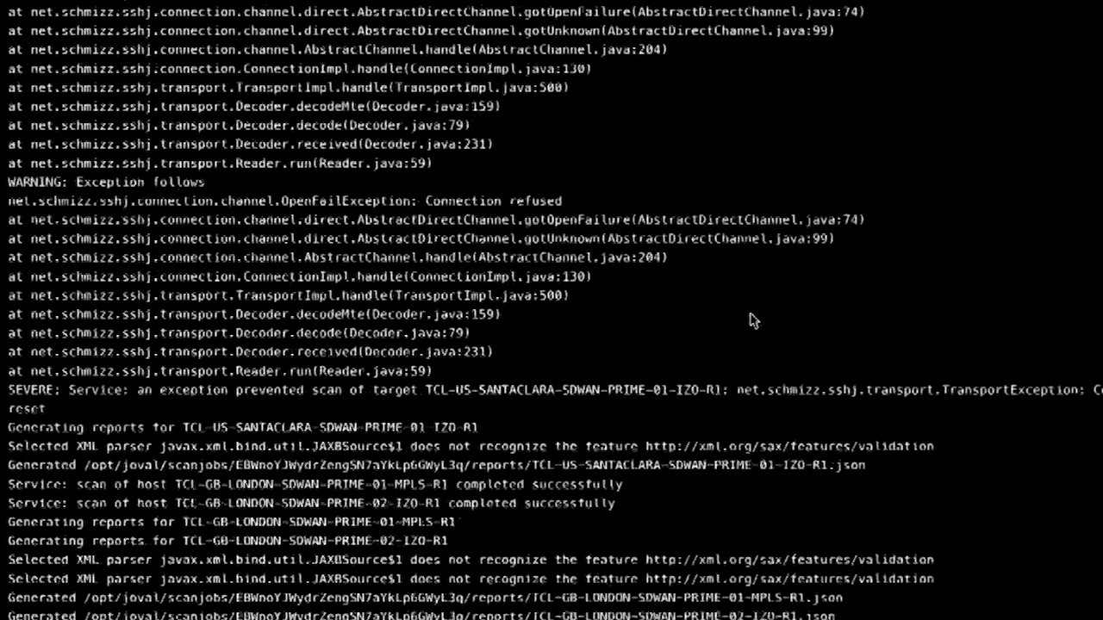
pyautogui.scroll(1, 821, 387)
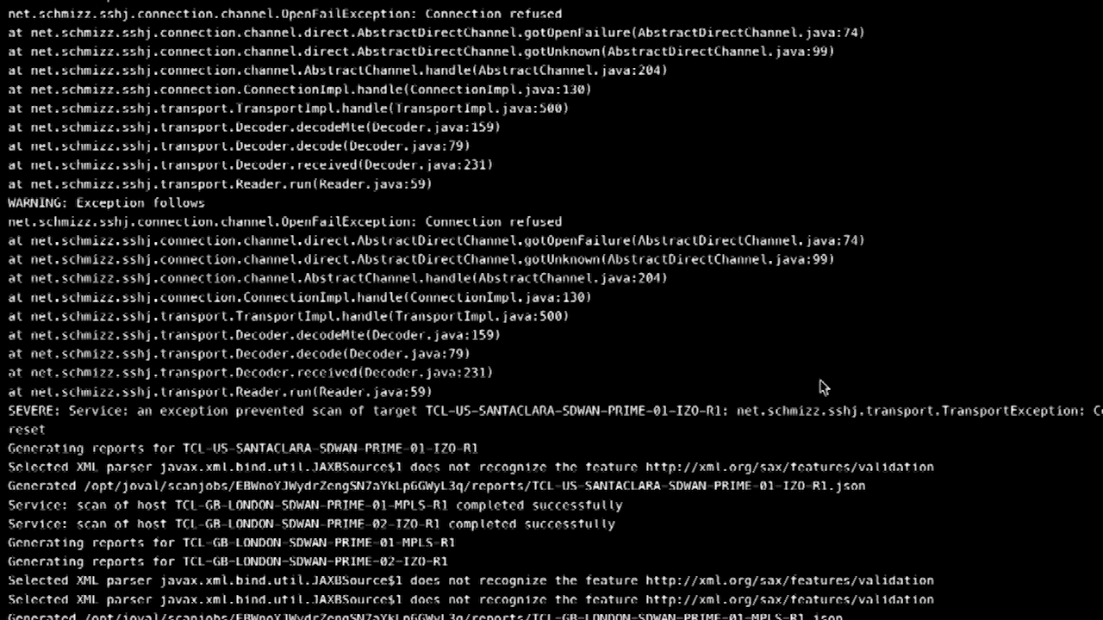